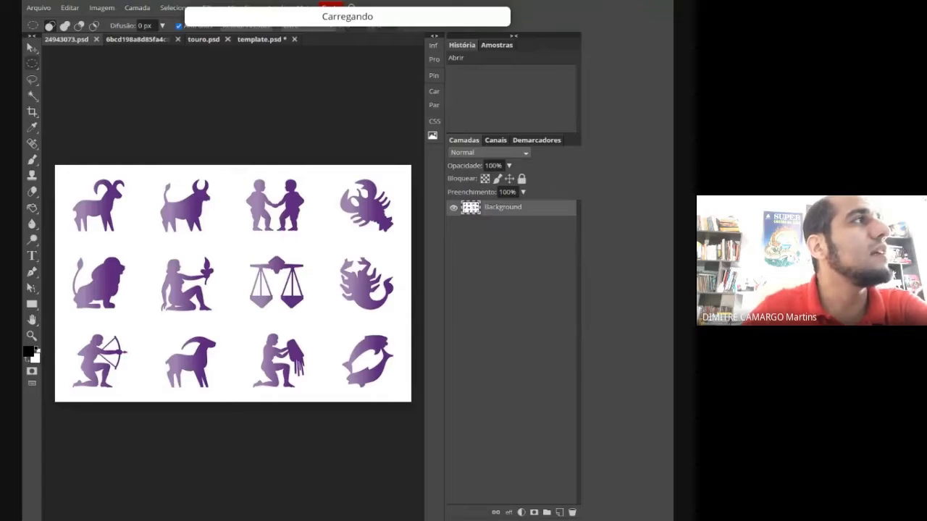
Close the bull infographic, zodiac icons and touro.psd documents without closing template.psd, and clear any selection in the template
left_click(120, 40)
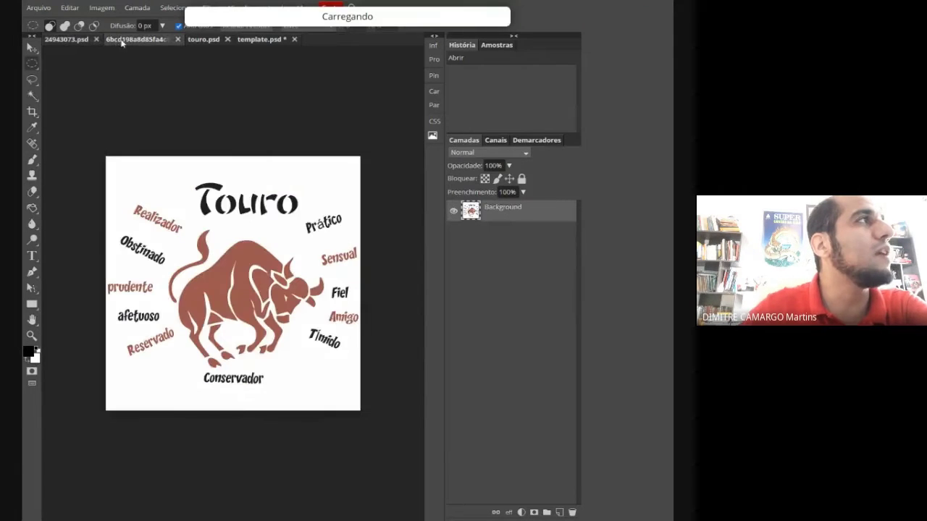
left_click(177, 40)
left_click(83, 40)
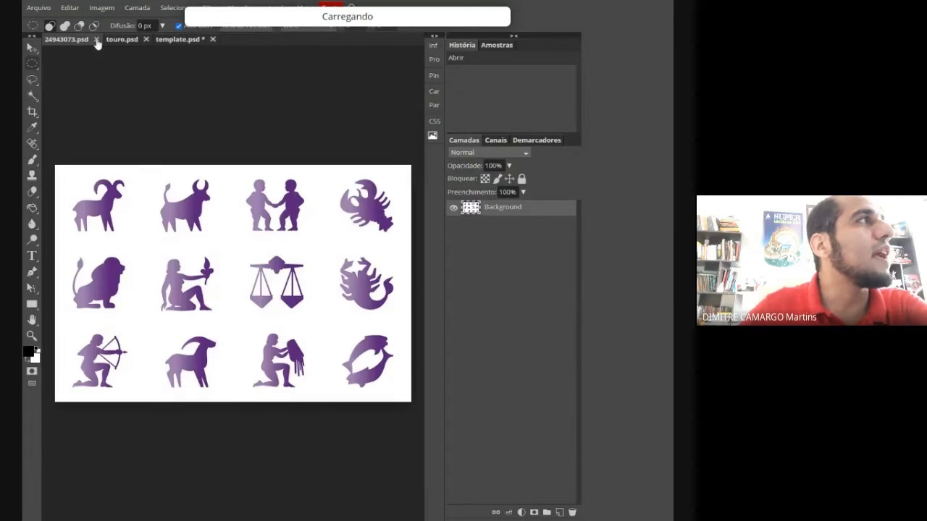
left_click(97, 40)
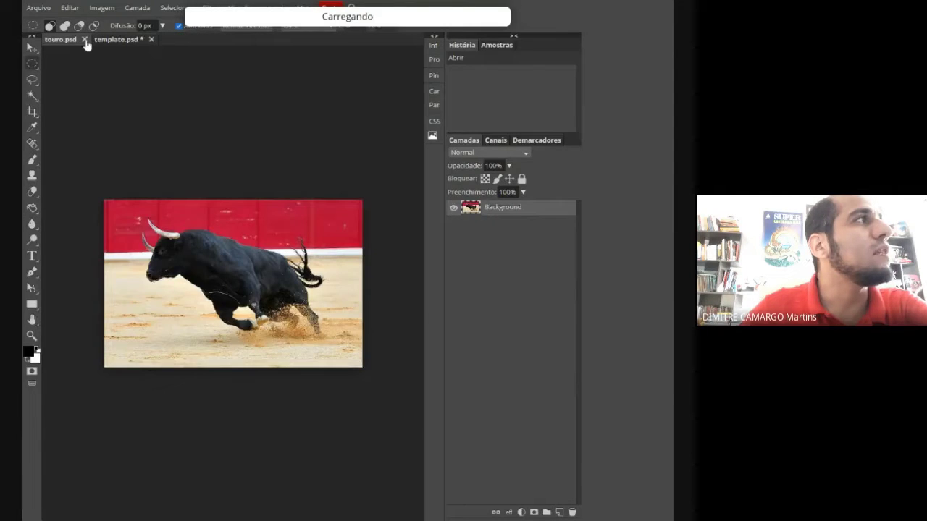
left_click(87, 39)
key("ctrl+d")
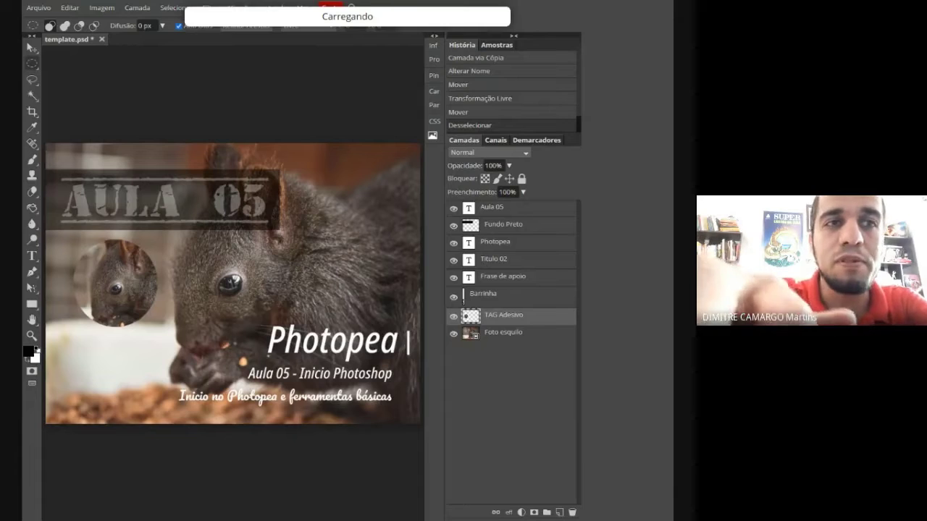
Leave full screen and search Google Images for "esquilo" in a new browser tab
key("F11")
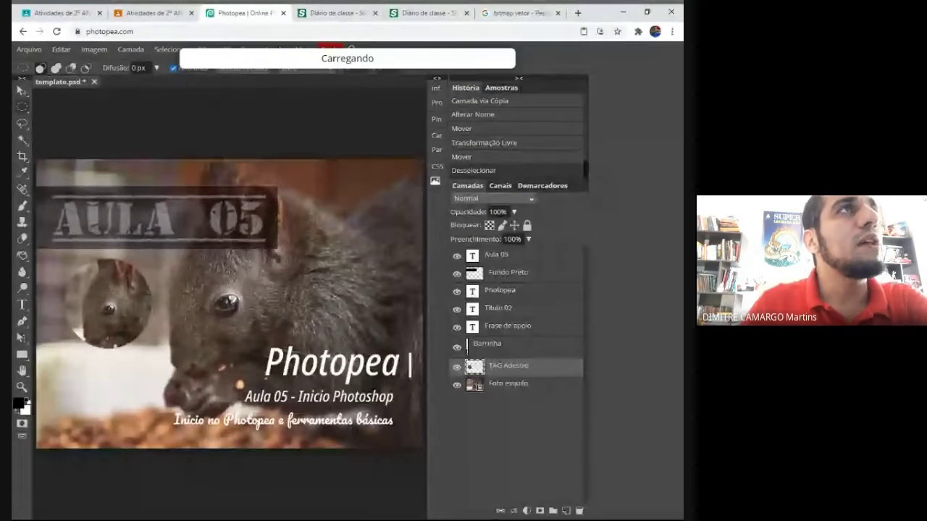
left_click(577, 13)
type("es")
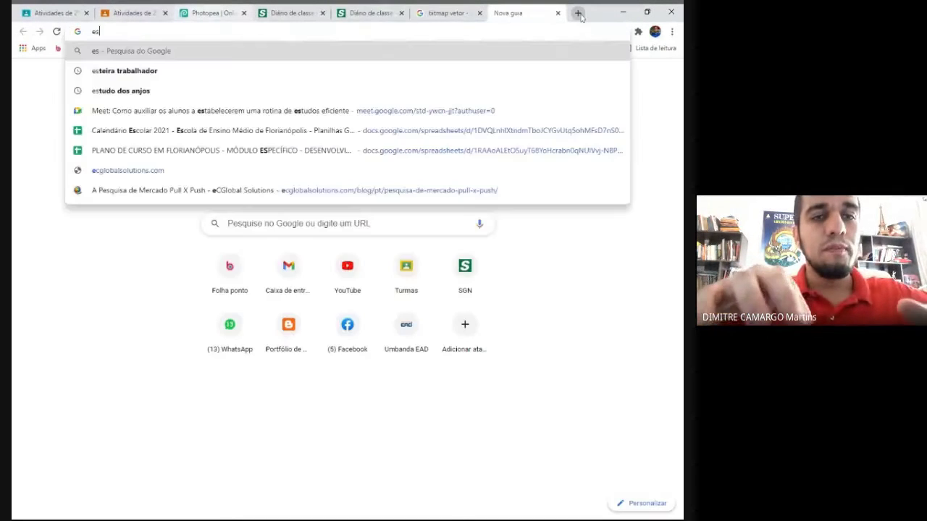
type("quilo")
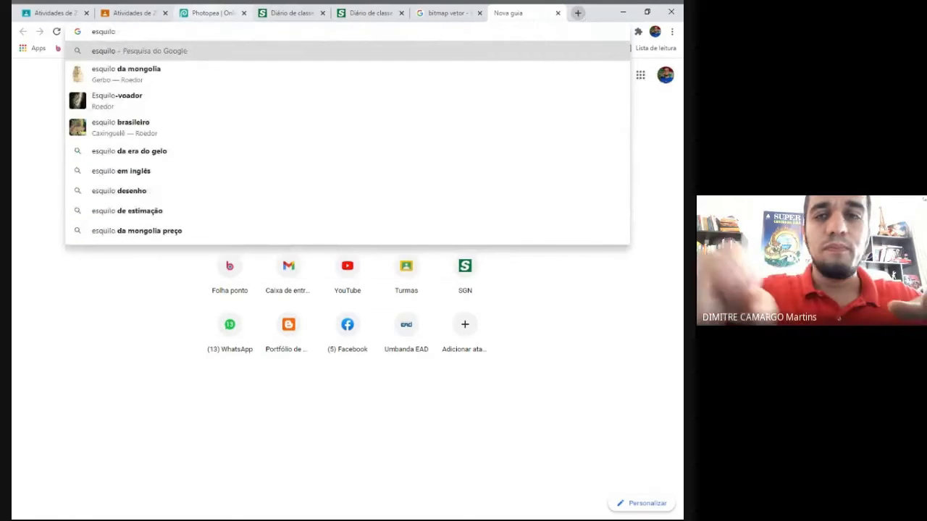
key("Return")
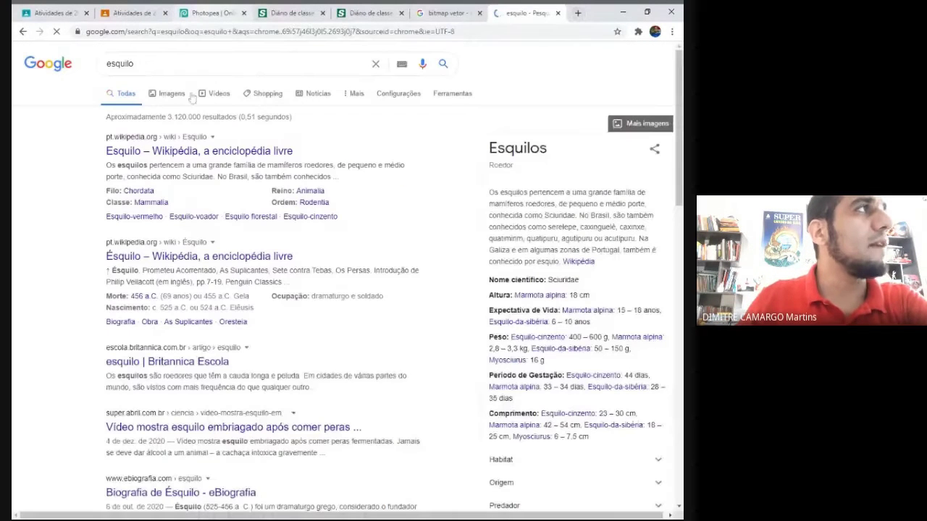
left_click(172, 95)
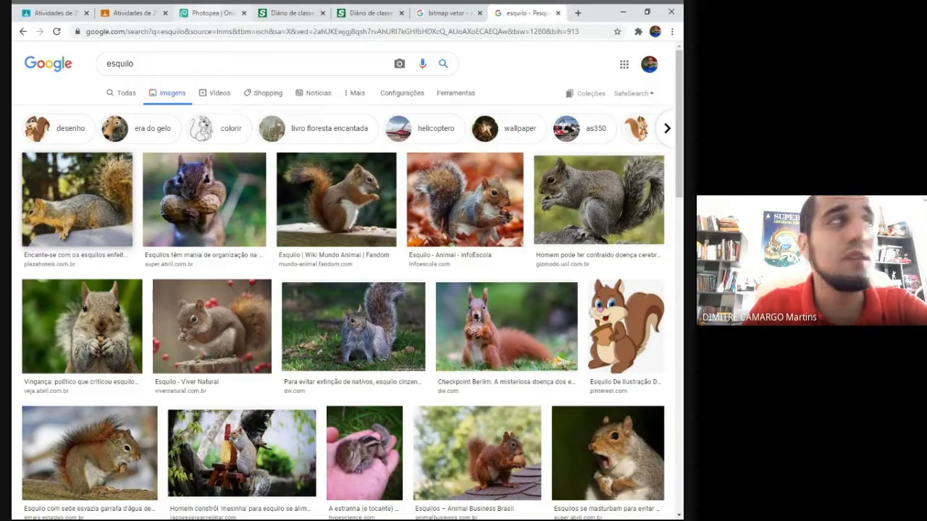
Refine the image search to "esquilo png"
left_click(133, 63)
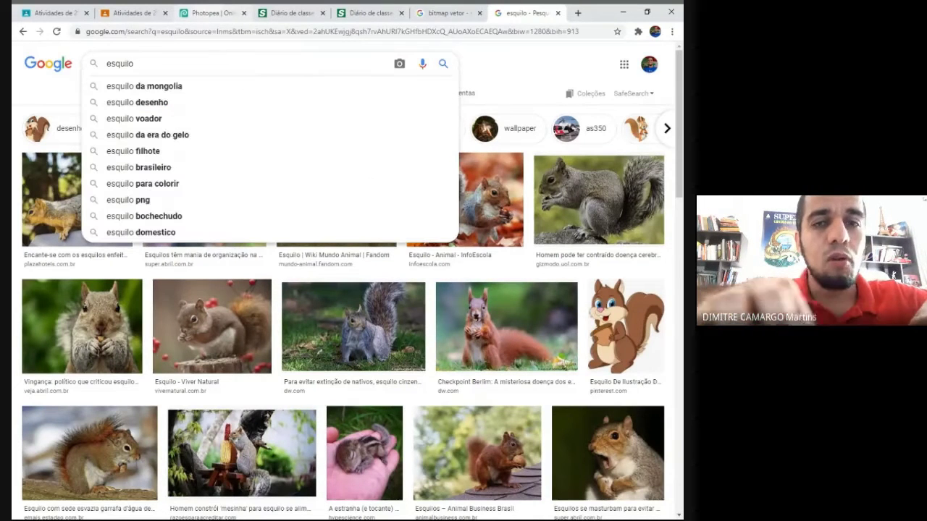
type("pn")
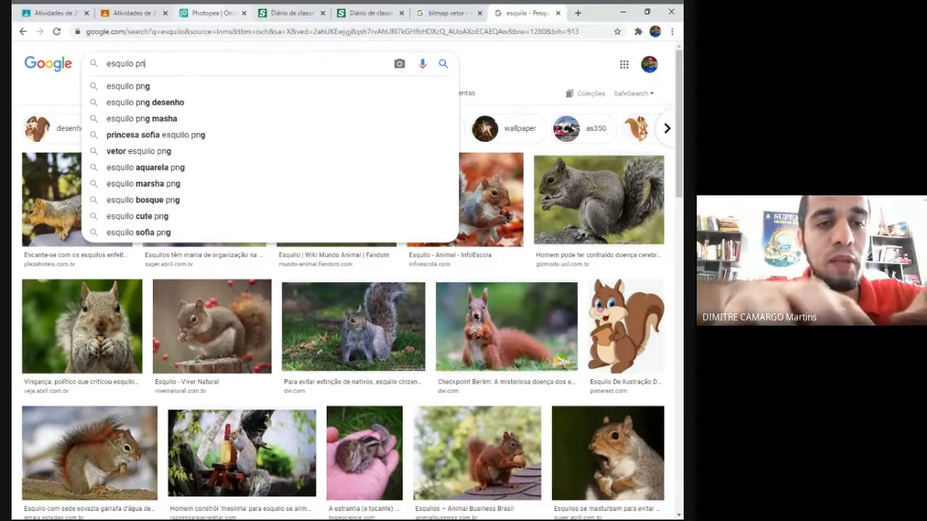
type("g")
key("Return")
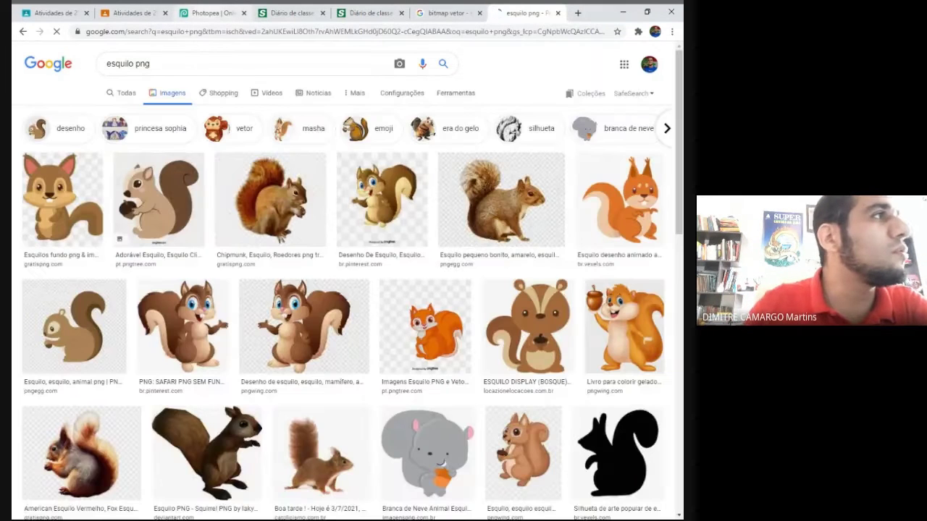
Preview several squirrel results and download the small sitting brown squirrel PNG from PNGEgg
left_click(288, 212)
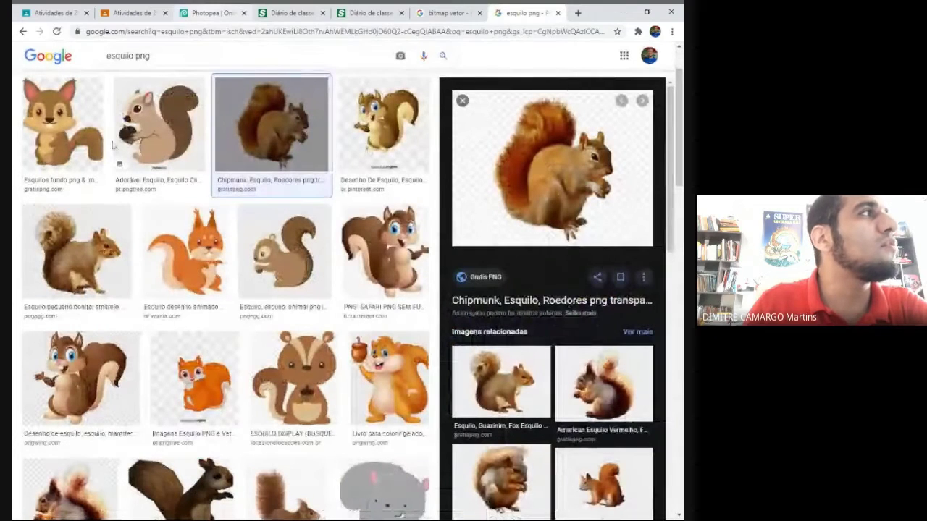
left_click(102, 235)
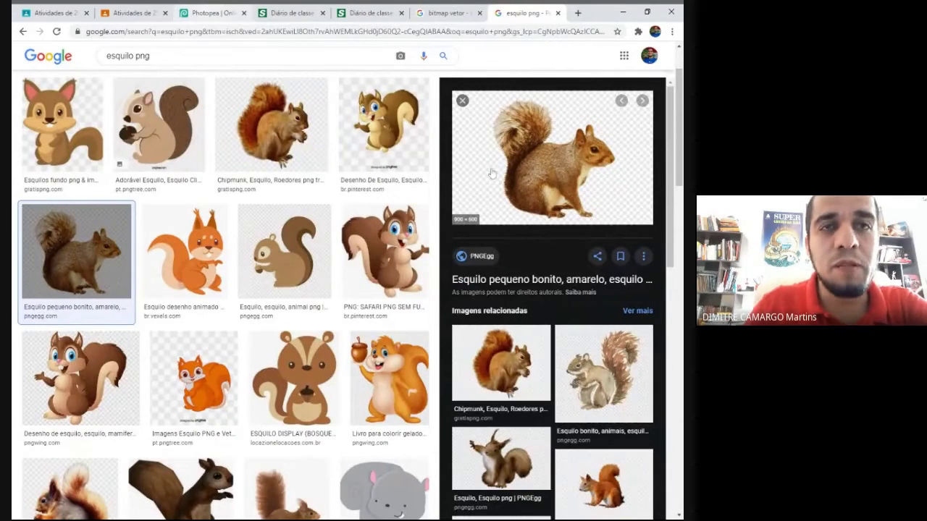
scroll(443, 210, "up", 1)
scroll(443, 210, "down", 2)
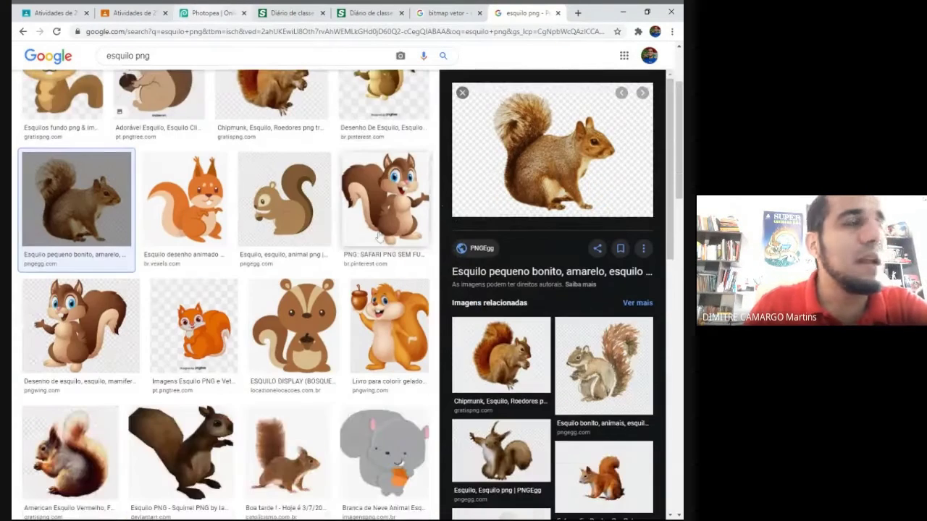
left_click(193, 326)
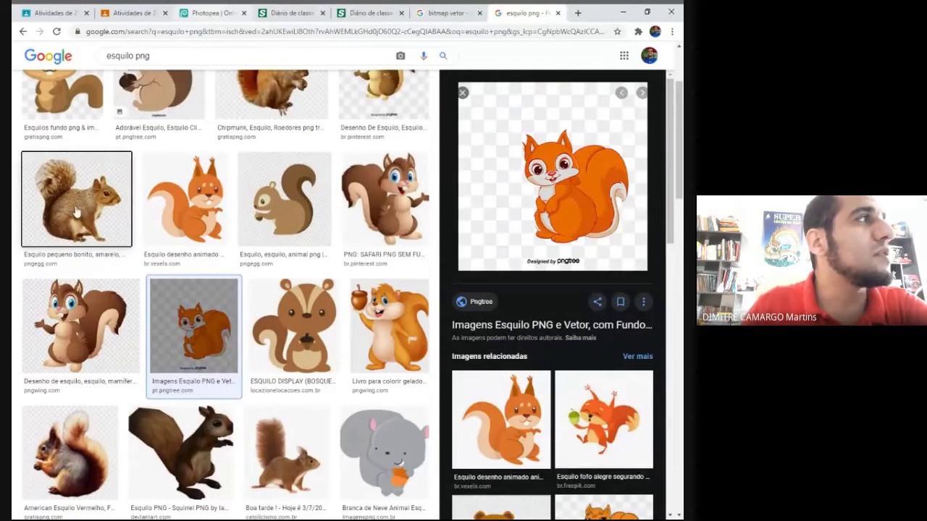
left_click(127, 207)
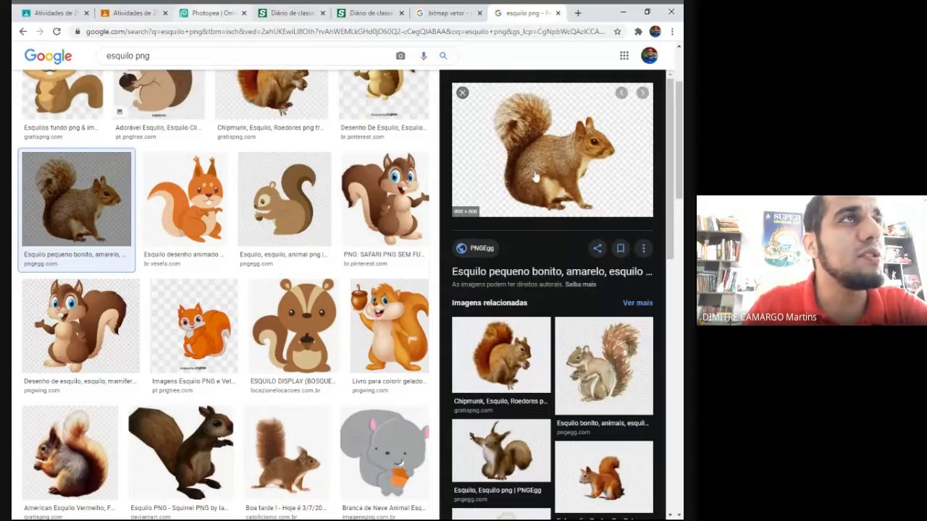
scroll(535, 176, "up", 1)
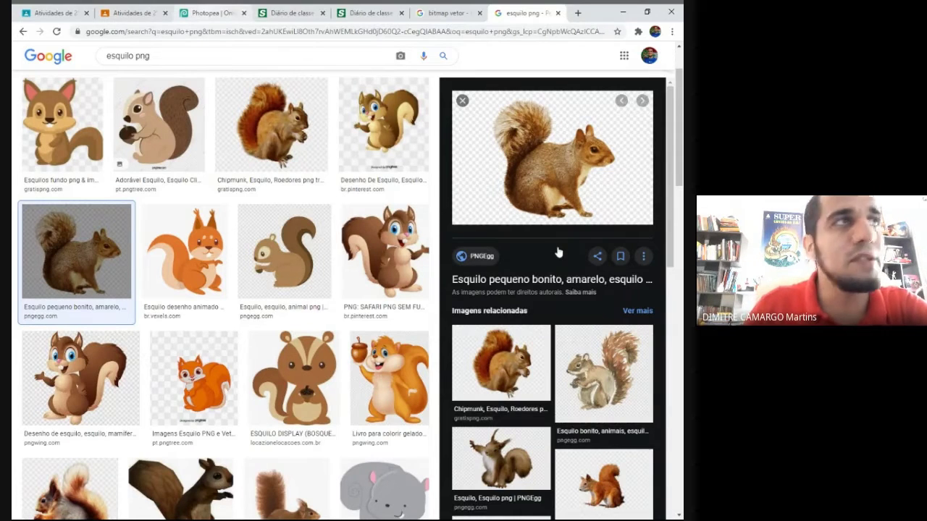
key("alt+Tab")
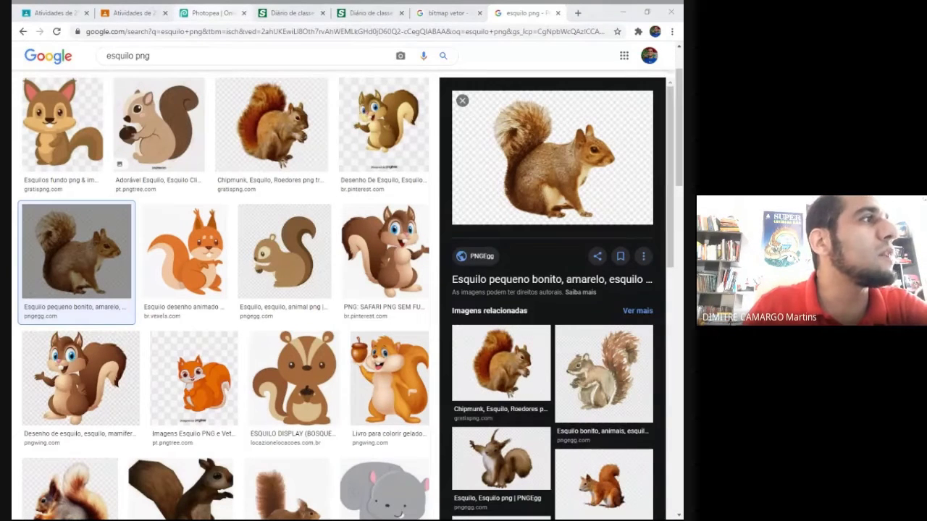
key("alt+Tab")
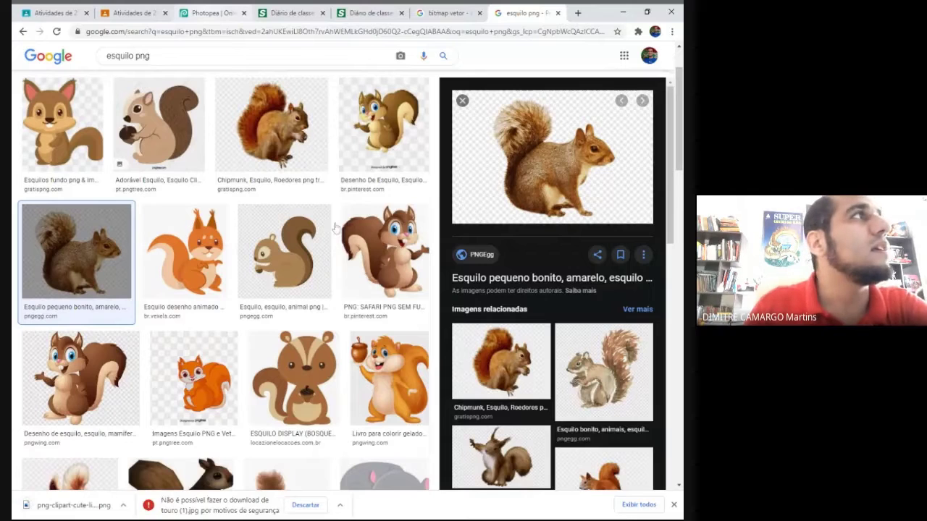
Return to Photopea in full screen and open the downloaded png-clipart-cute squirrel image as a separate document
left_click(212, 10)
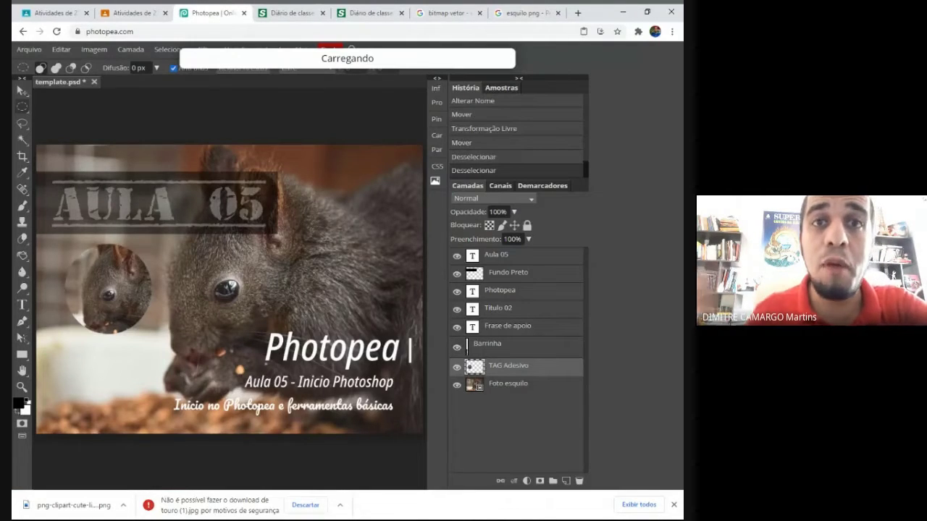
key("F11")
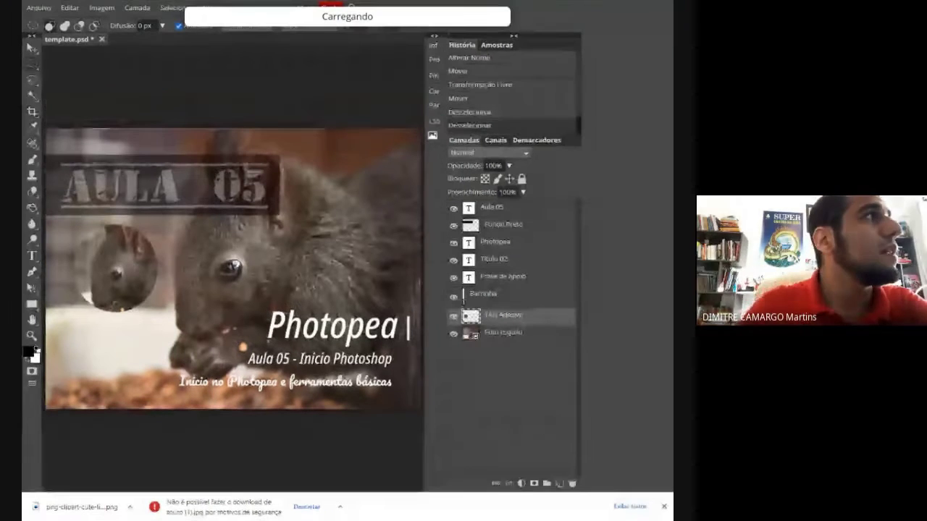
left_click(39, 7)
left_click(52, 39)
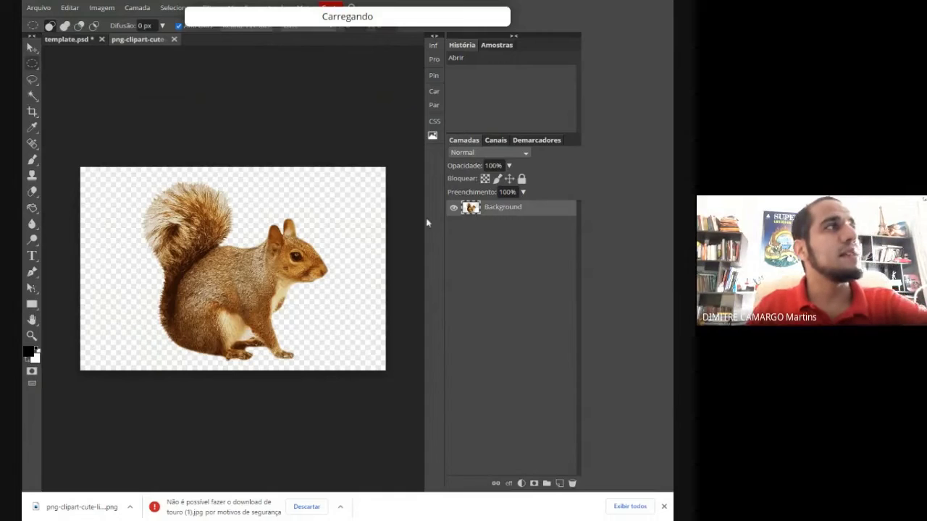
left_click(68, 39)
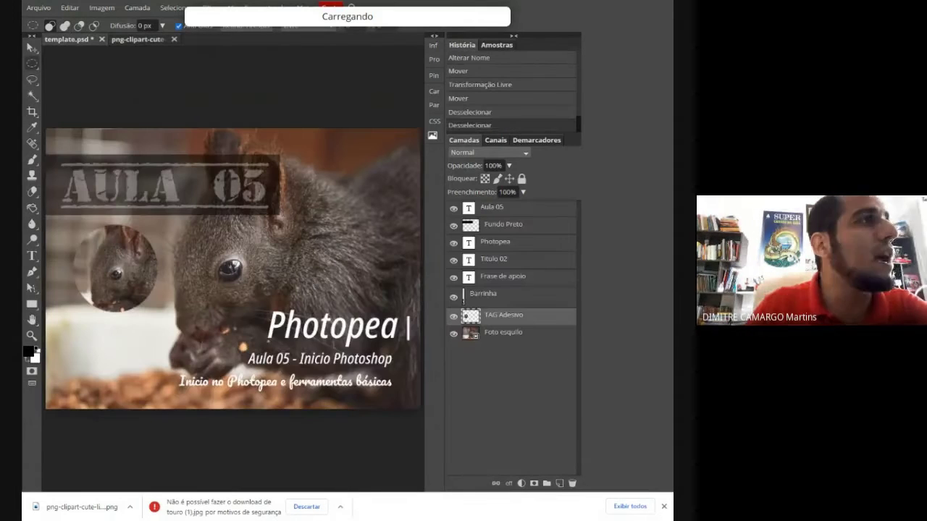
left_click(136, 39)
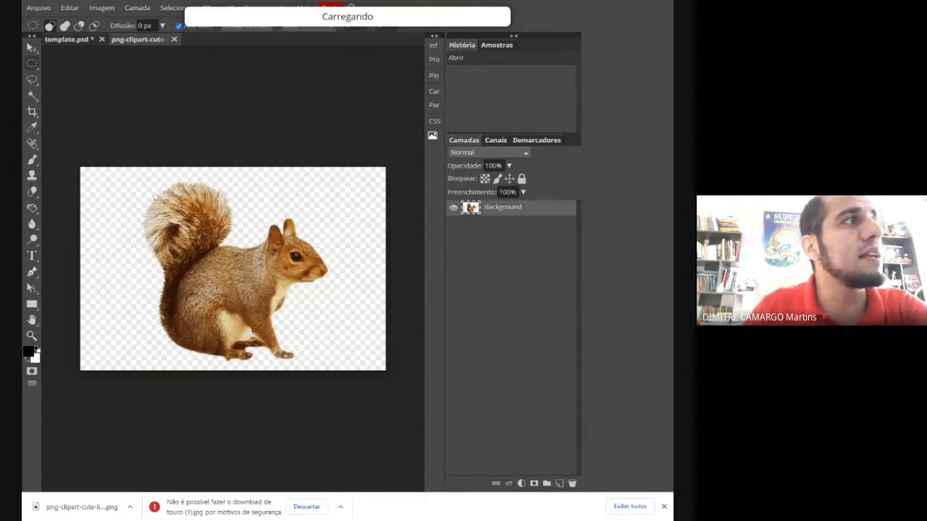
left_click(69, 40)
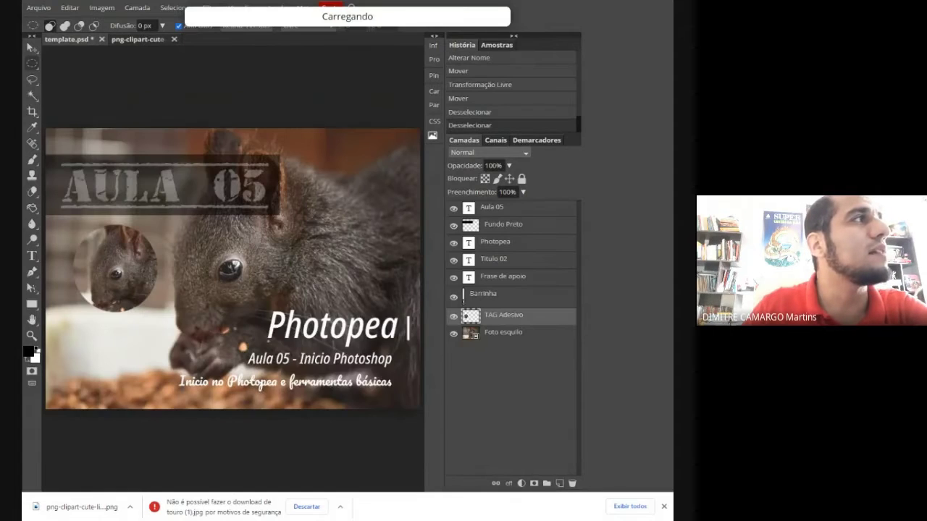
left_click(136, 40)
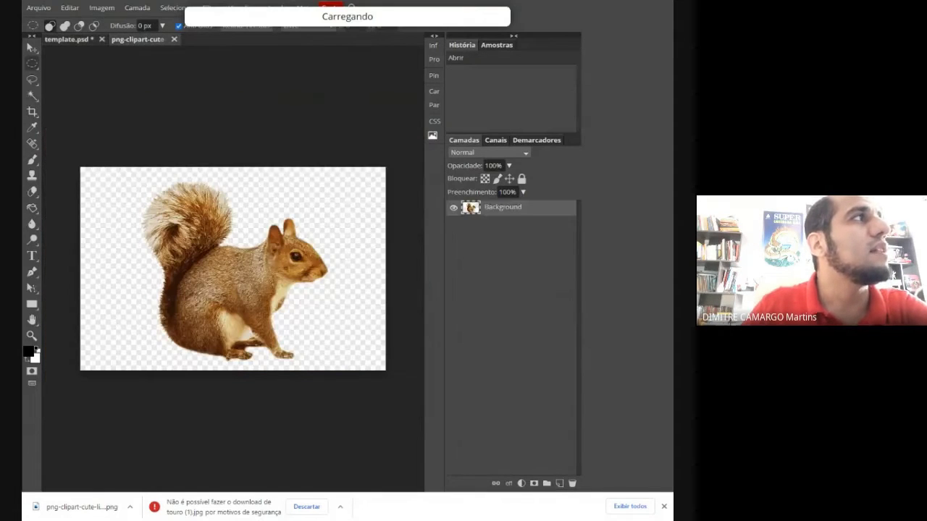
left_click(86, 41)
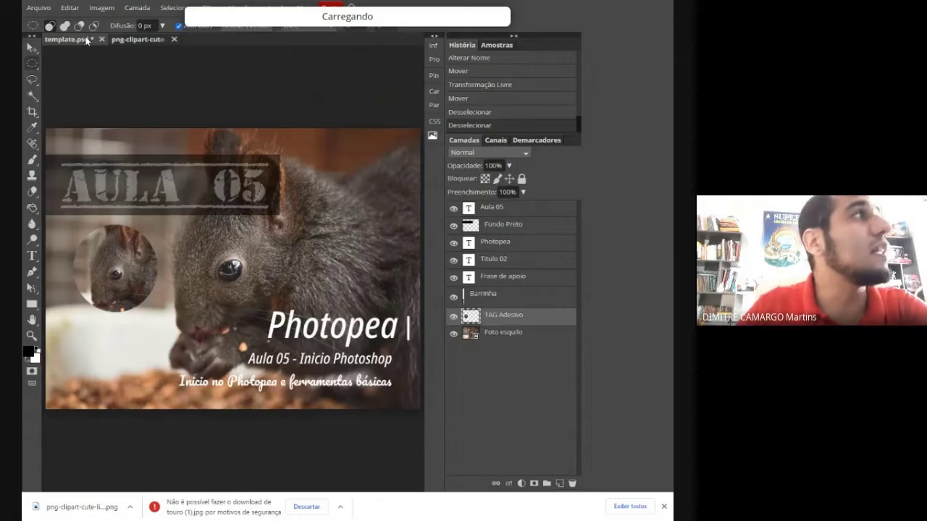
left_click(125, 40)
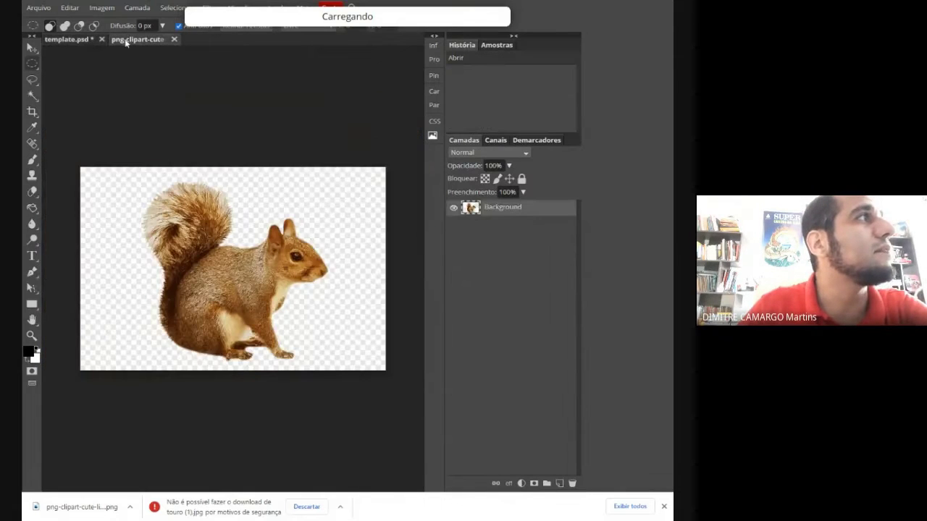
Select all pixels of the squirrel image's Background layer and paste a copy into template.psd above the Aula 05 layer
left_click(471, 210, "ctrl")
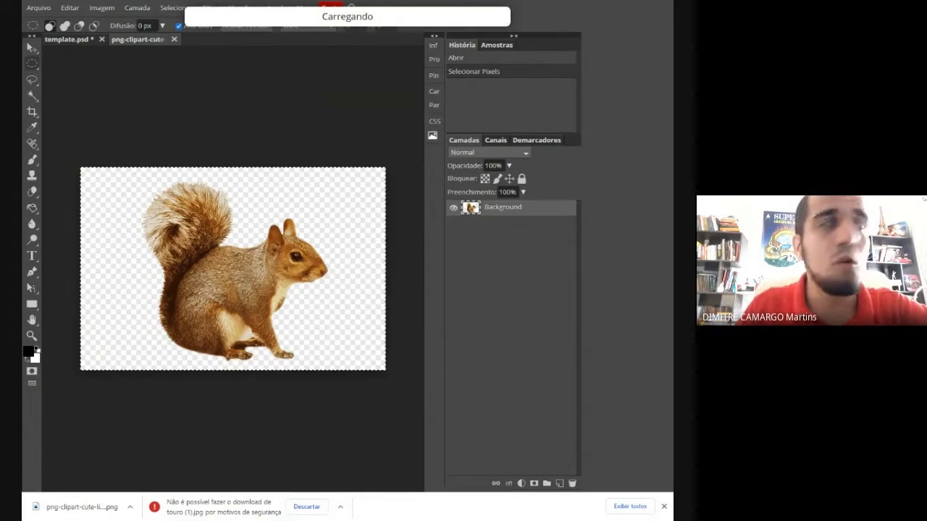
left_click(81, 39)
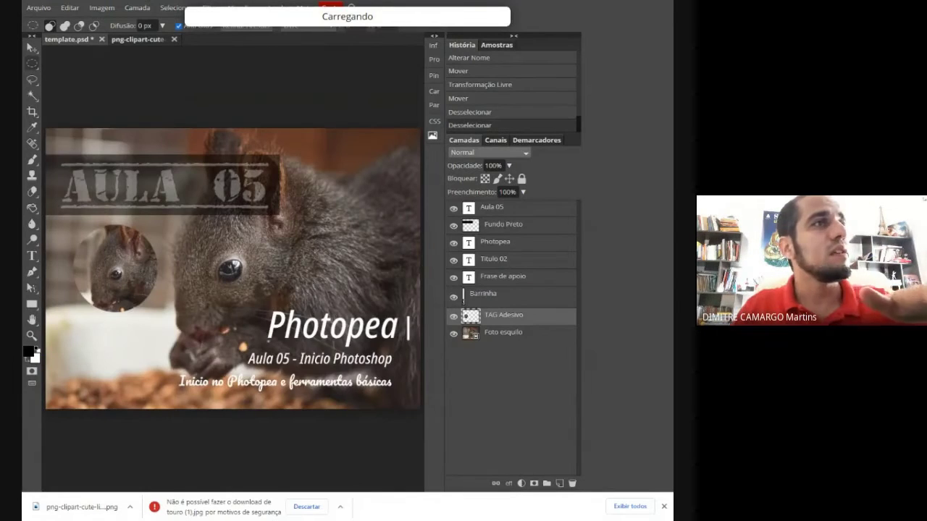
left_click(503, 210)
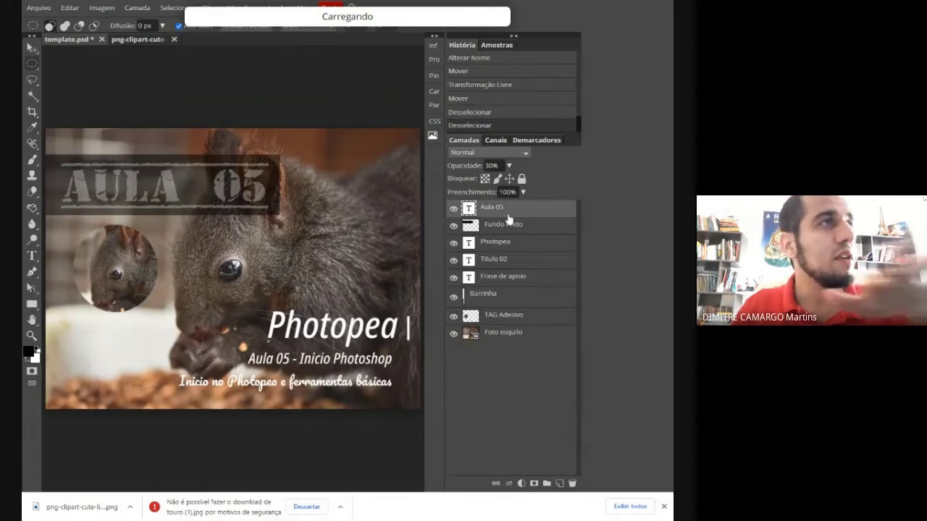
key("ctrl+v")
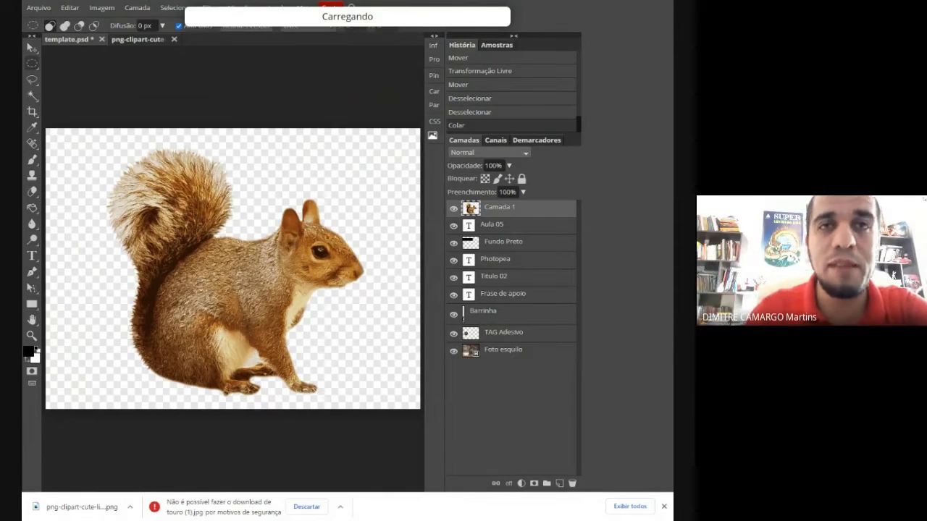
Clear the checkerboard in the upper-right corner of Camada 1 using a freehand Lasso selection
left_click(31, 81)
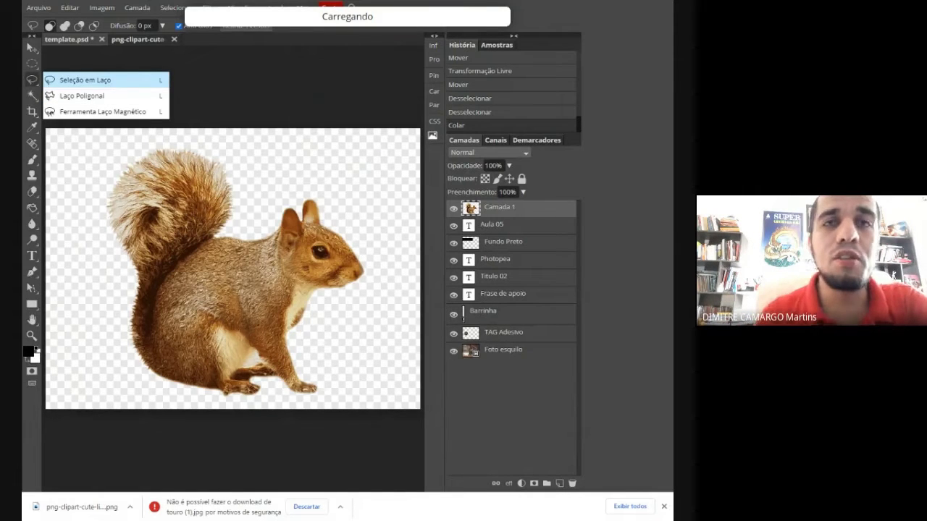
left_click(109, 81)
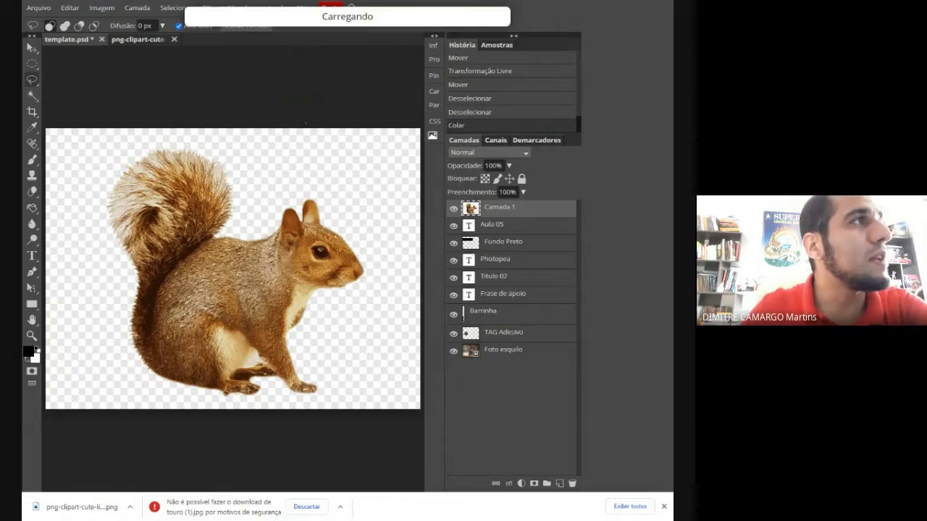
mouse_move(305, 123)
left_mouse_down()
mouse_move(399, 186)
mouse_move(443, 108)
mouse_move(376, 98)
mouse_move(320, 140)
left_mouse_up()
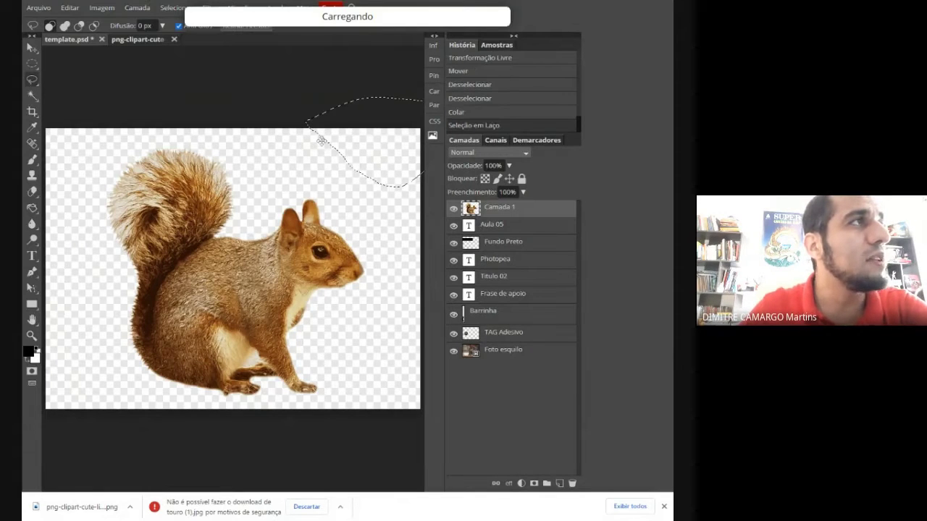
key("Delete")
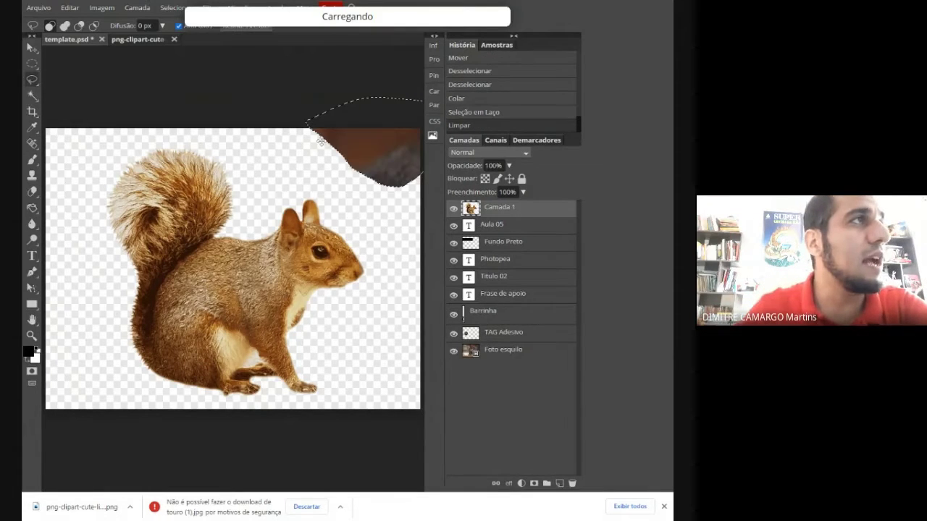
Clear the checkerboard strip along the upper edge of Camada 1 using the freehand Lasso, and deselect
left_click(33, 81)
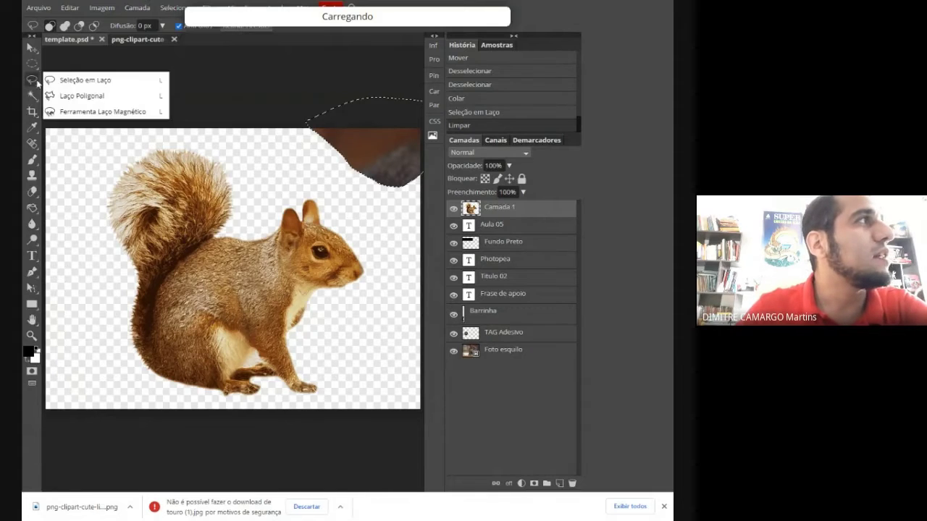
left_click(91, 82)
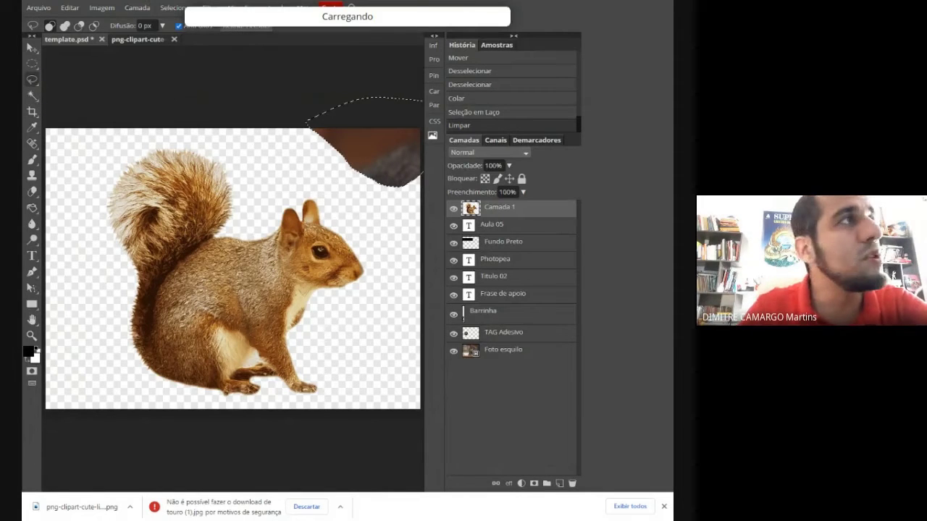
key("ctrl+d")
mouse_move(315, 106)
left_mouse_down()
mouse_move(324, 132)
mouse_move(142, 138)
mouse_move(104, 159)
mouse_move(35, 160)
mouse_move(186, 75)
mouse_move(322, 114)
mouse_move(424, 233)
mouse_move(396, 95)
mouse_move(368, 116)
left_mouse_up()
key("Delete")
key("ctrl+d")
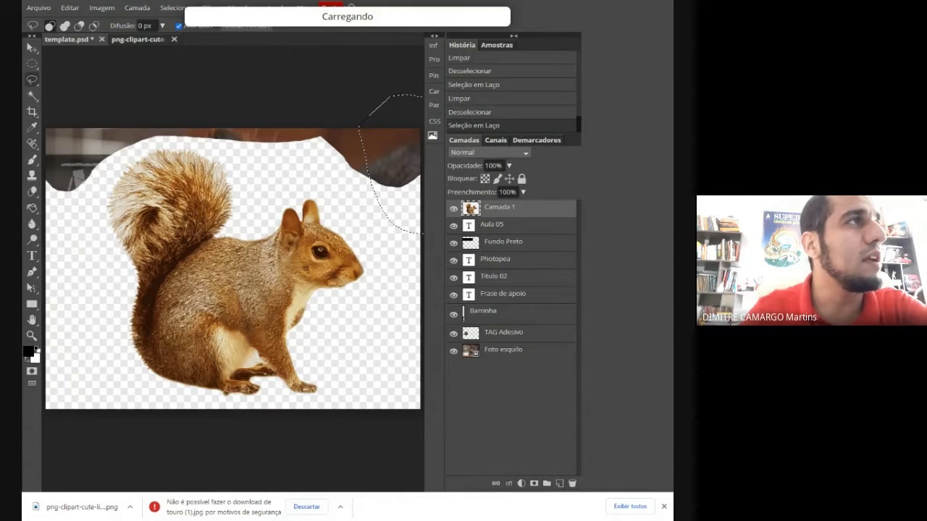
Lasso and clear the checkerboard at the image's upper-right edge and all along its left side
mouse_move(362, 167)
left_mouse_down()
mouse_move(423, 258)
mouse_move(417, 112)
left_mouse_up()
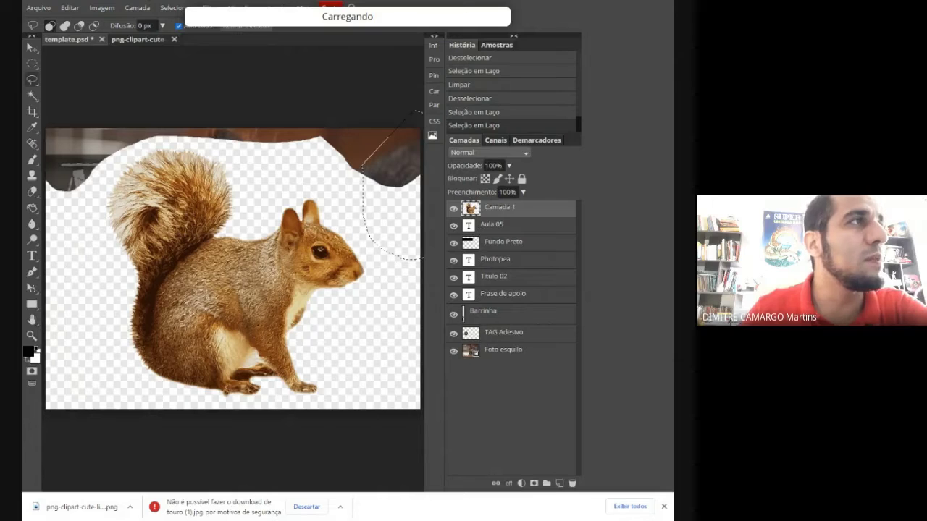
key("Delete")
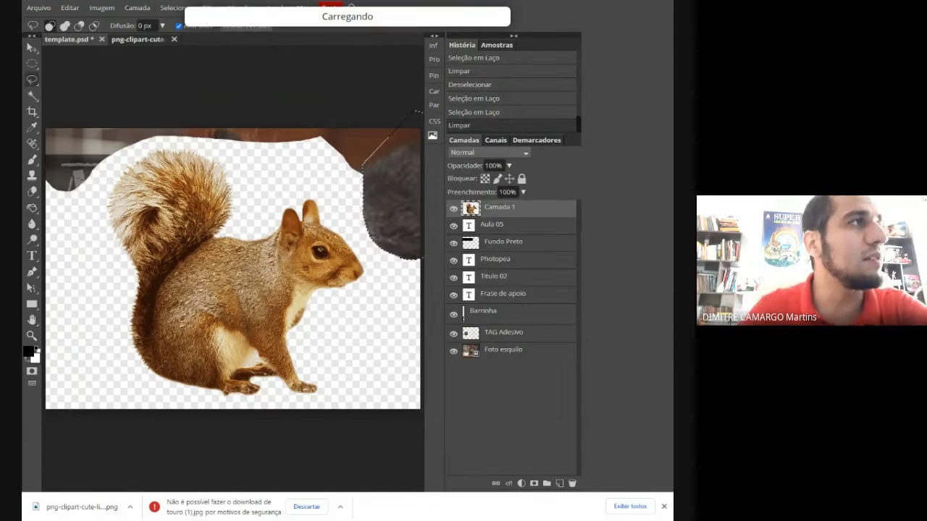
mouse_move(68, 168)
left_mouse_down()
mouse_move(110, 297)
mouse_move(108, 397)
mouse_move(26, 416)
mouse_move(31, 192)
mouse_move(46, 148)
left_mouse_up()
key("Delete")
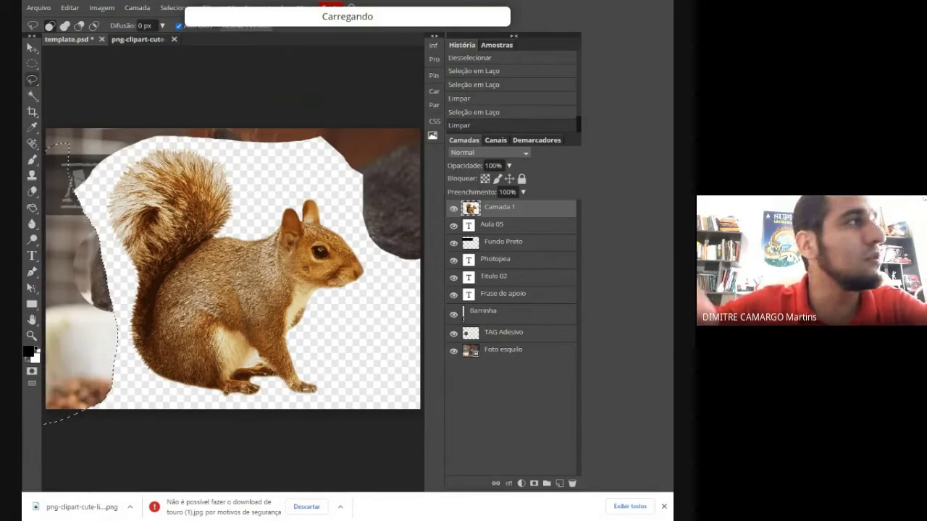
Lasso and clear the checkerboard in front of the squirrel and along the lower edge, and deselect
mouse_move(382, 243)
left_mouse_down()
mouse_move(371, 287)
mouse_move(340, 330)
mouse_move(421, 388)
mouse_move(385, 196)
left_mouse_up()
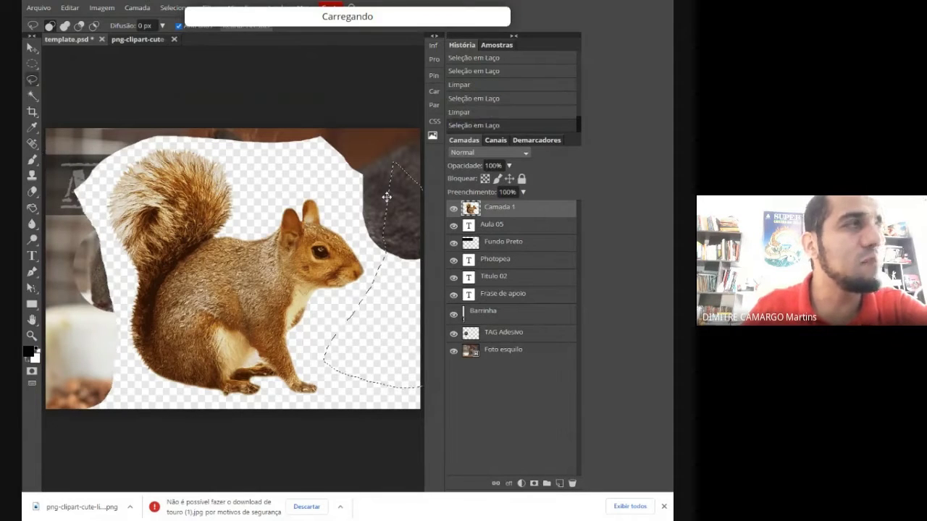
key("Delete")
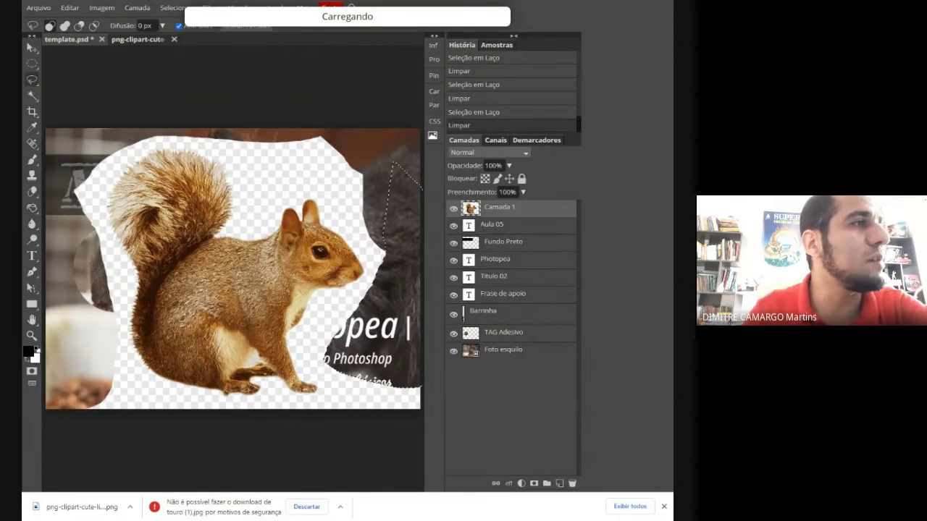
mouse_move(87, 381)
left_mouse_down()
mouse_move(220, 403)
mouse_move(433, 391)
mouse_move(330, 455)
mouse_move(221, 451)
mouse_move(72, 422)
mouse_move(67, 395)
mouse_move(86, 382)
left_mouse_up()
key("ctrl+d")
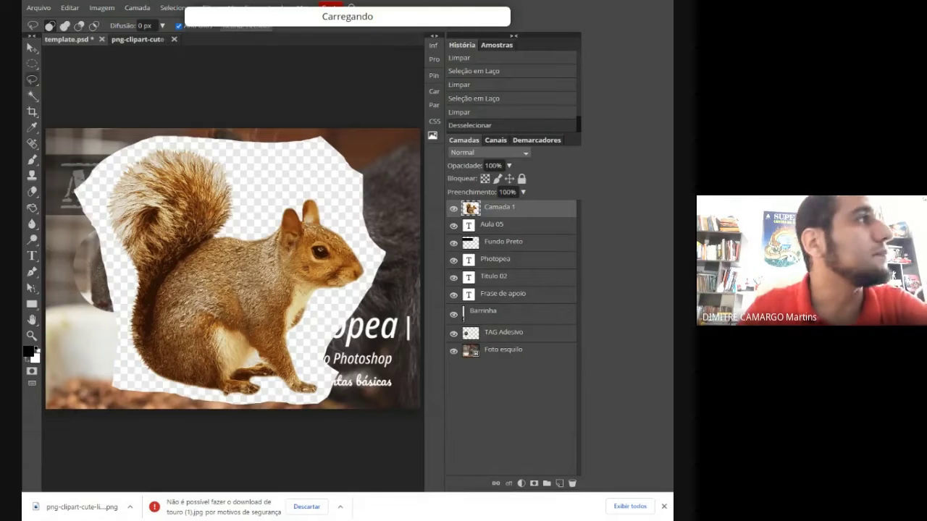
Outline the checkerboard area above the squirrel's head with the Polygonal Lasso and clear it
right_click(32, 80)
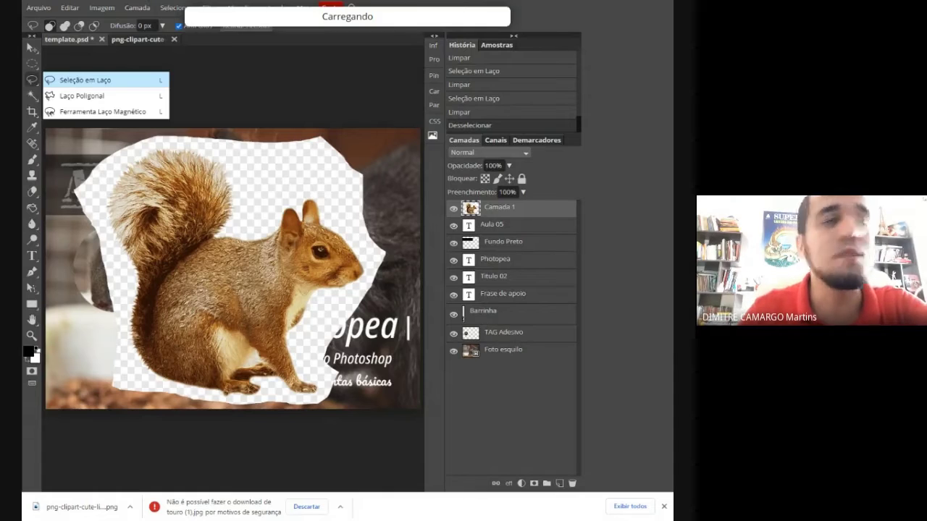
left_click(85, 95)
left_click(239, 136)
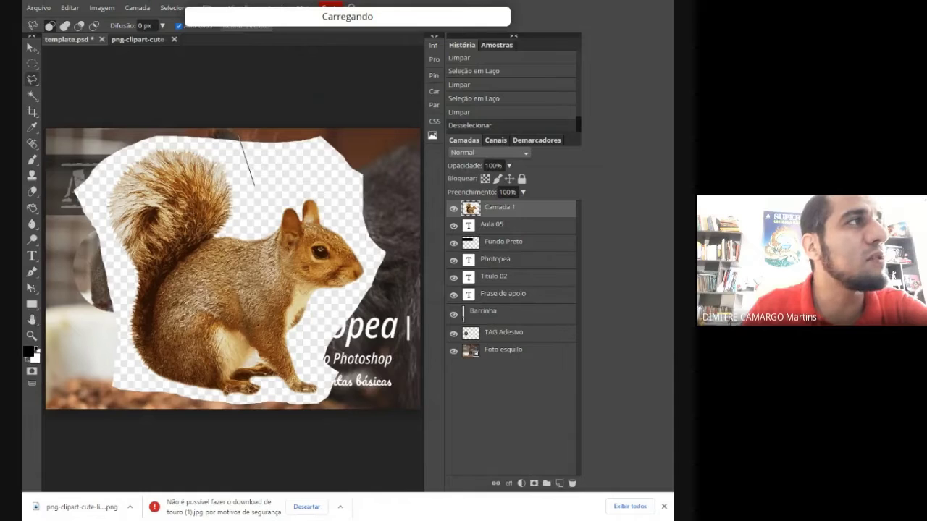
left_click(253, 187)
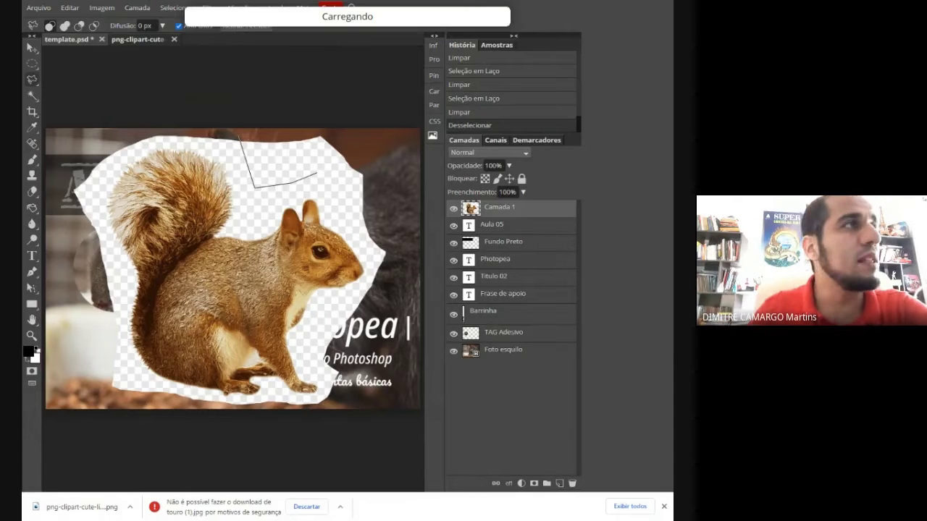
left_click(315, 173)
left_click(378, 174)
left_click(355, 134)
left_click(293, 122)
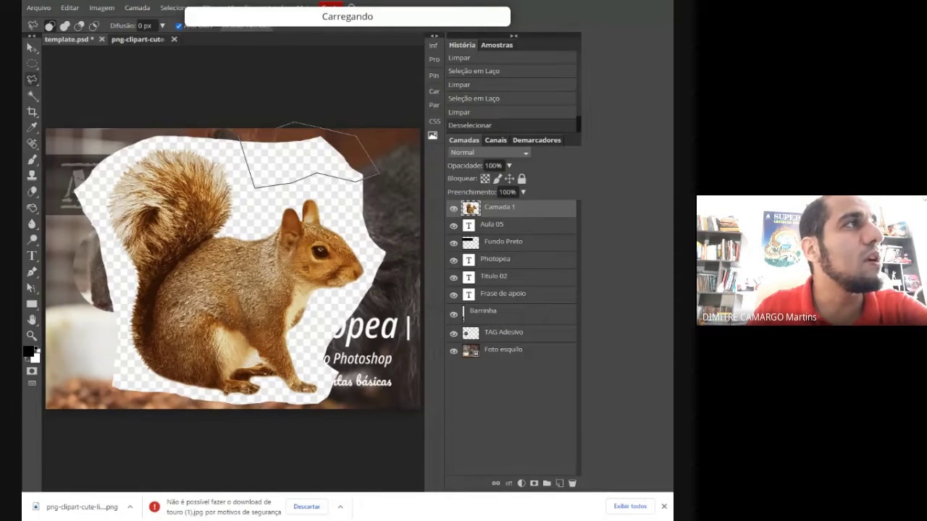
left_click(239, 136)
key("Delete")
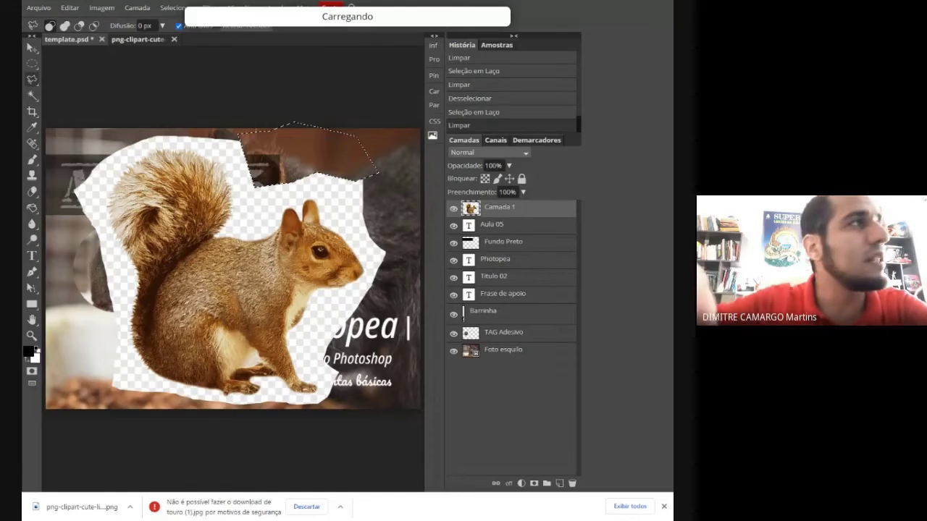
Outline a second Polygonal Lasso area above and in front of the squirrel's ears and clear it
left_click(383, 206)
left_click(350, 210)
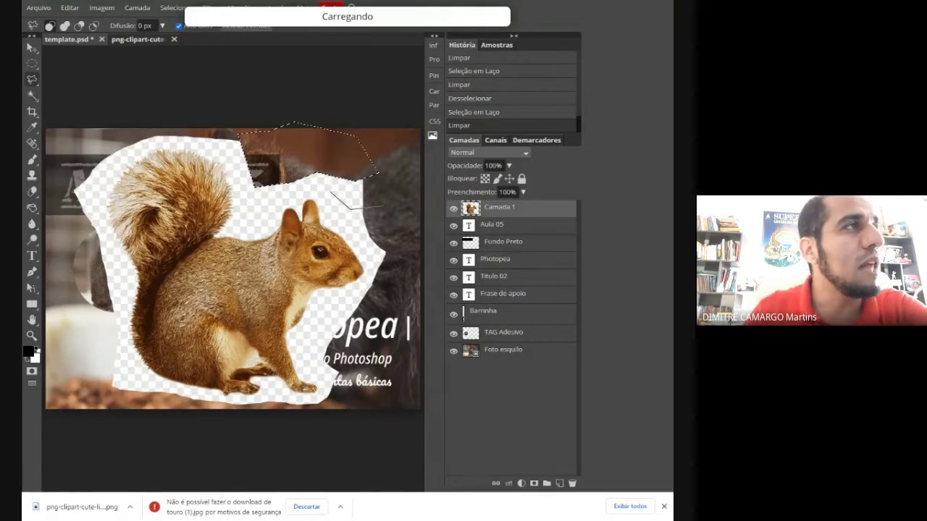
left_click(330, 192)
left_click(310, 189)
left_click(299, 157)
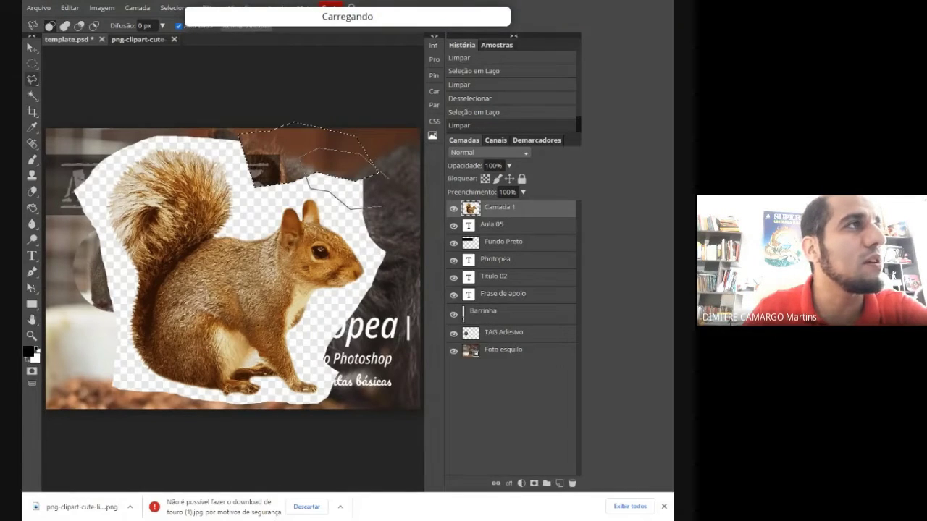
left_click(387, 179)
left_click(383, 207)
Trace the squirrel's whole outline with the Magnetic Lasso and close it into a selection
right_click(32, 80)
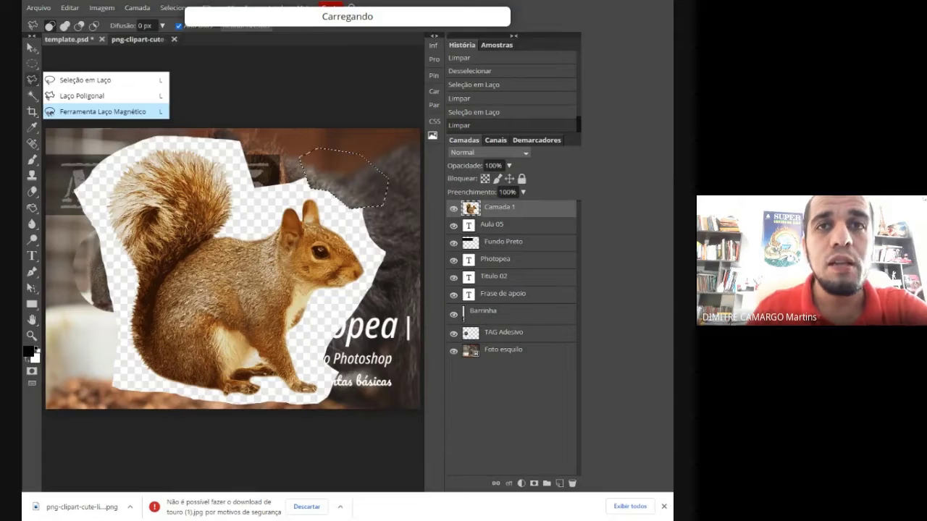
left_click(123, 112)
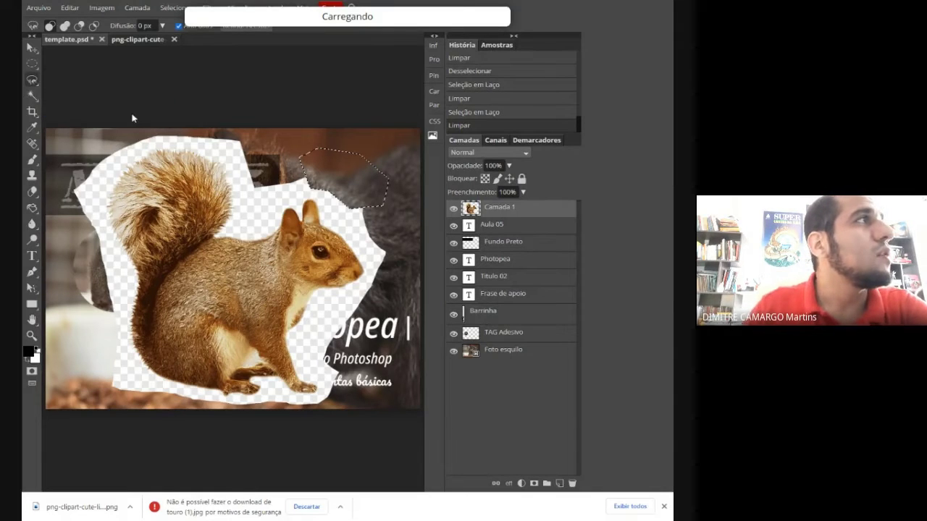
left_click(206, 158)
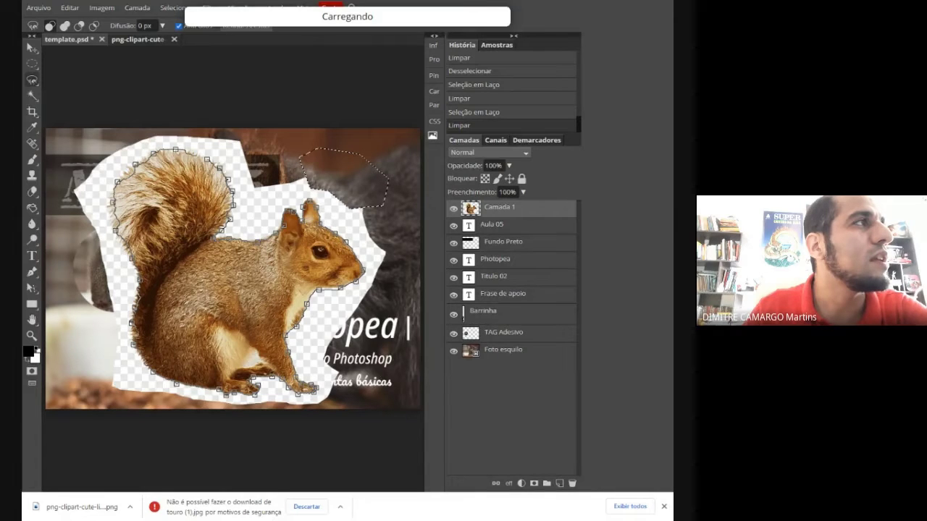
left_click(285, 242)
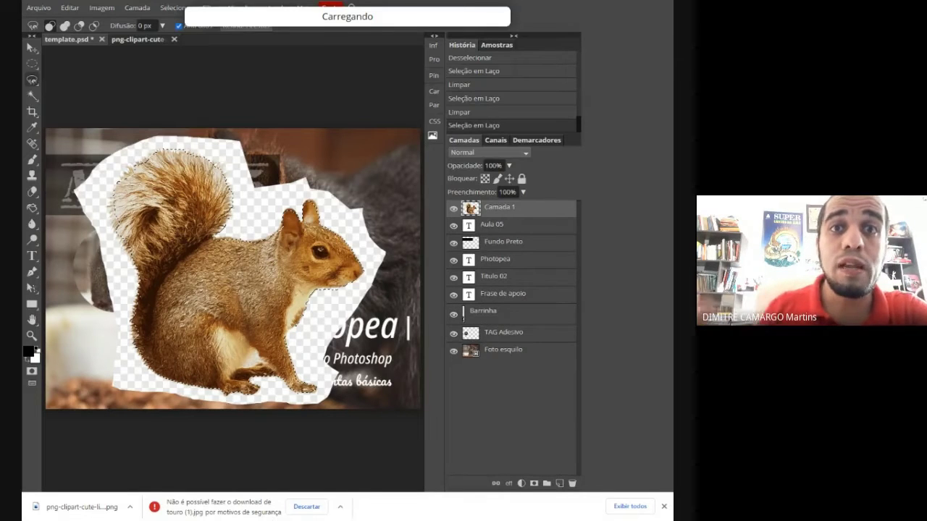
Add the missed fur on the tail's lower-left edge to the selection using the freehand Lasso in add mode
right_click(32, 80)
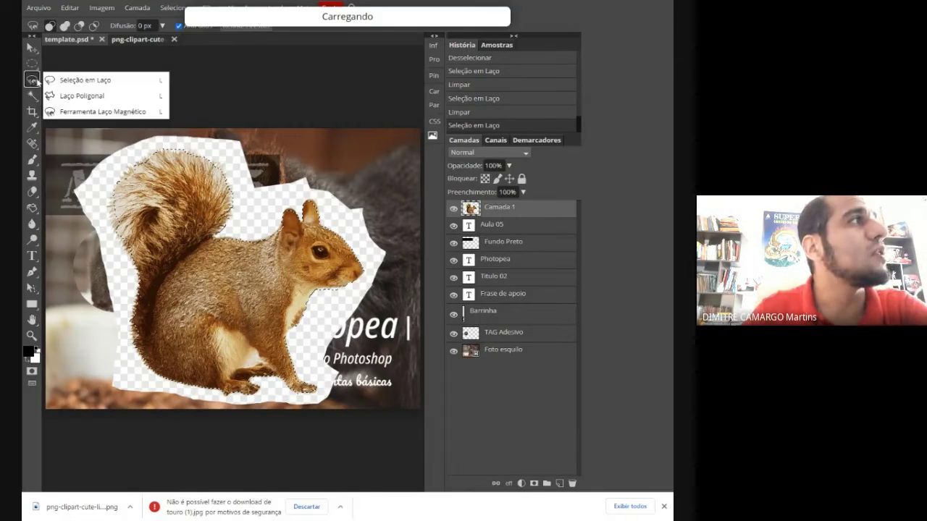
left_click(58, 81)
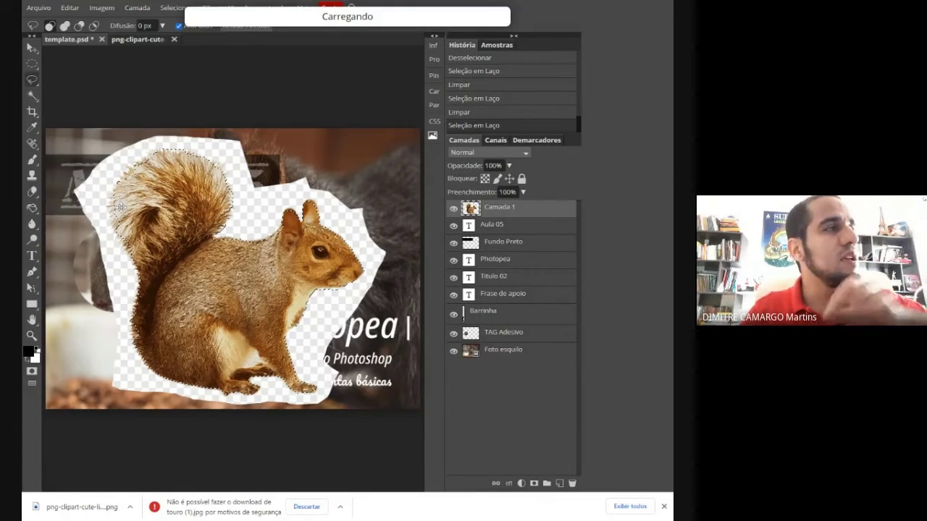
scroll(138, 217, "left", 3)
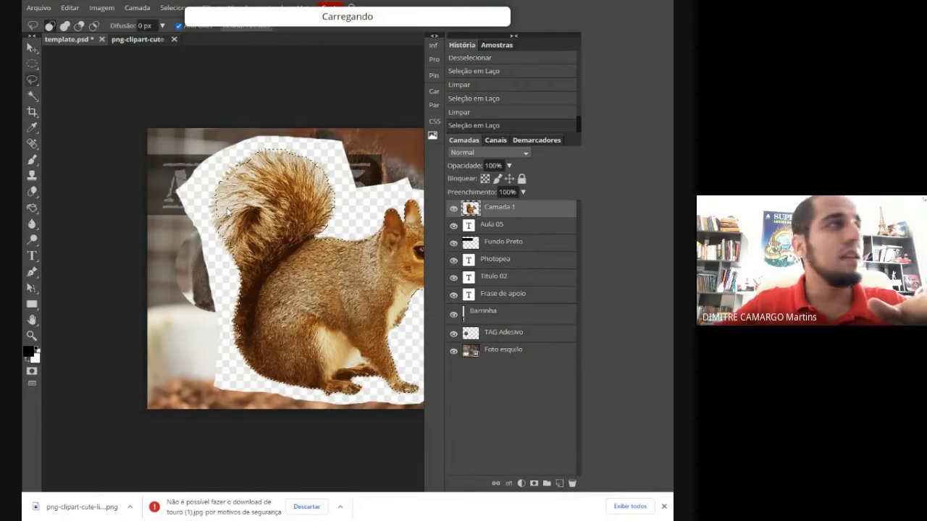
scroll(226, 212, "up", 1)
scroll(226, 212, "up", 5)
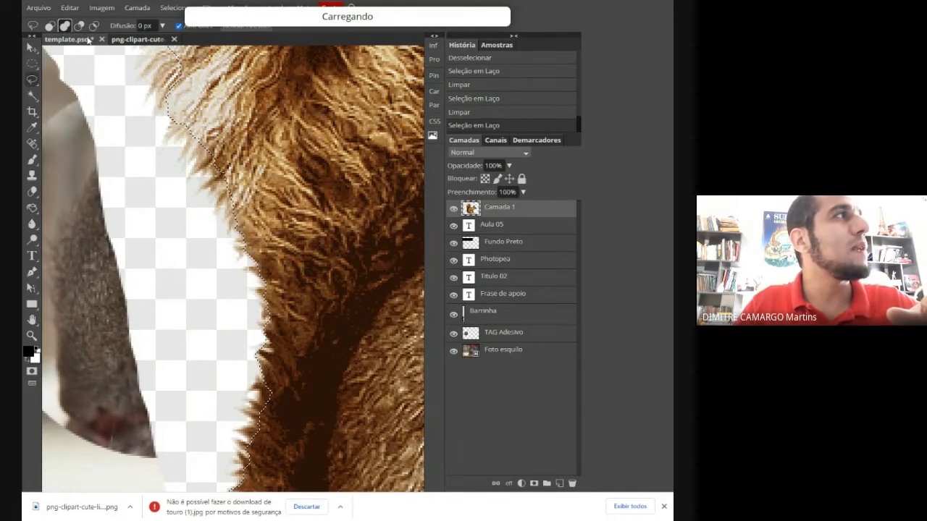
left_click_drag(186, 145, 207, 178)
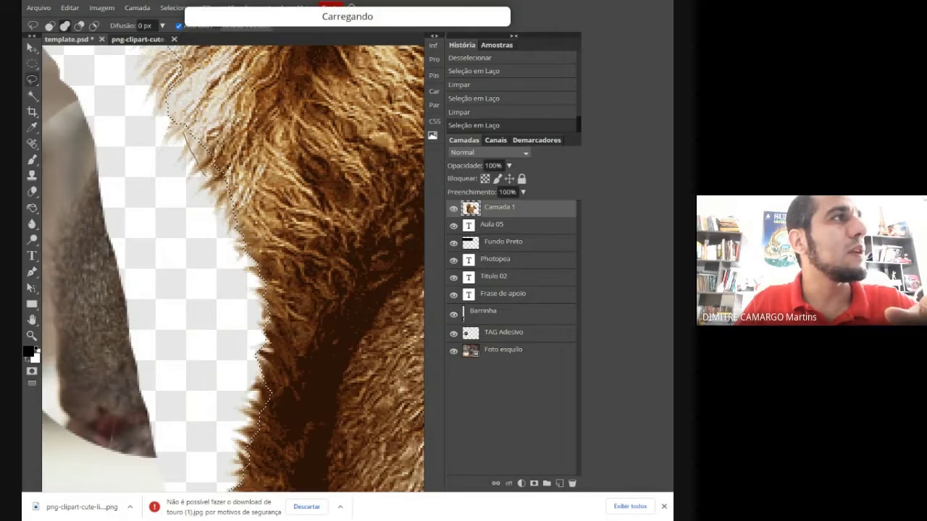
mouse_move(250, 202)
left_mouse_down()
mouse_move(230, 100)
mouse_move(200, 86)
left_mouse_up()
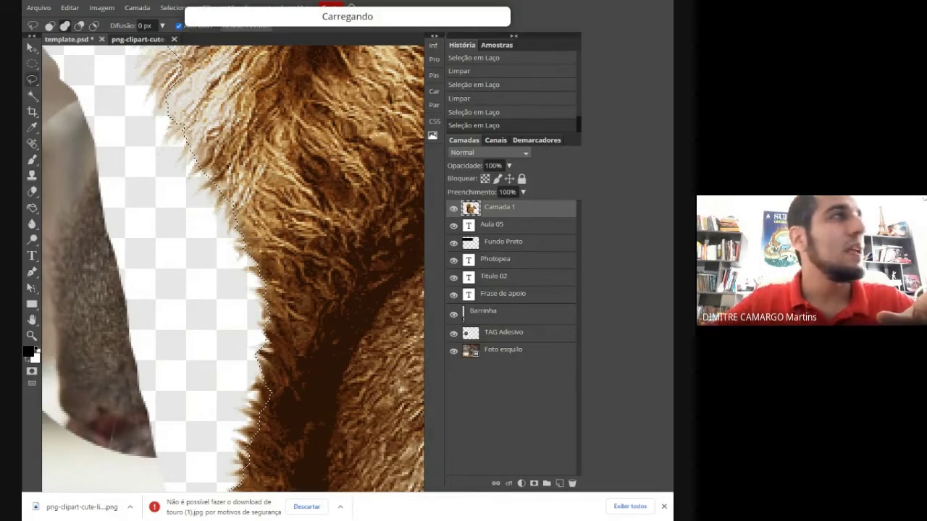
Extend the selection with the freehand Lasso over the missed fur on the tail's outer-left and upper-left edges
scroll(231, 268, "down", 3)
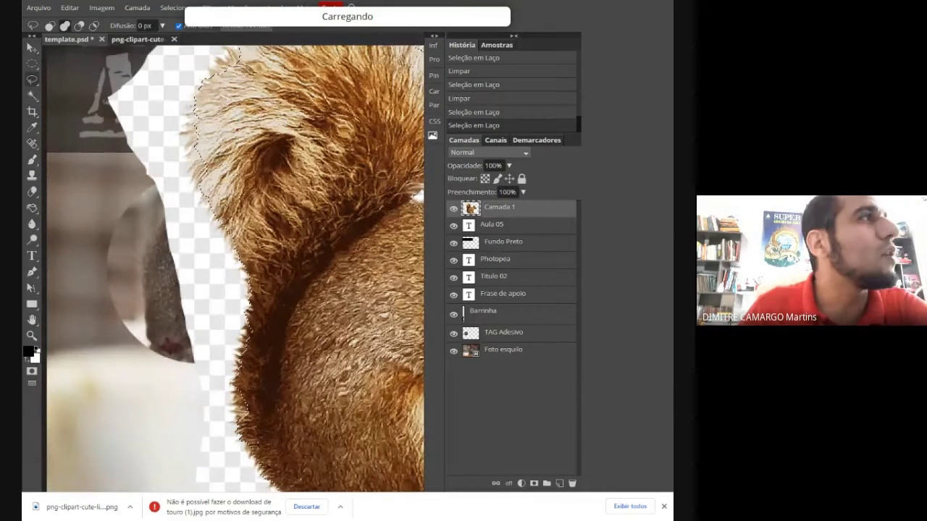
mouse_move(194, 154)
left_mouse_down()
mouse_move(217, 177)
mouse_move(253, 137)
mouse_move(194, 119)
left_mouse_up()
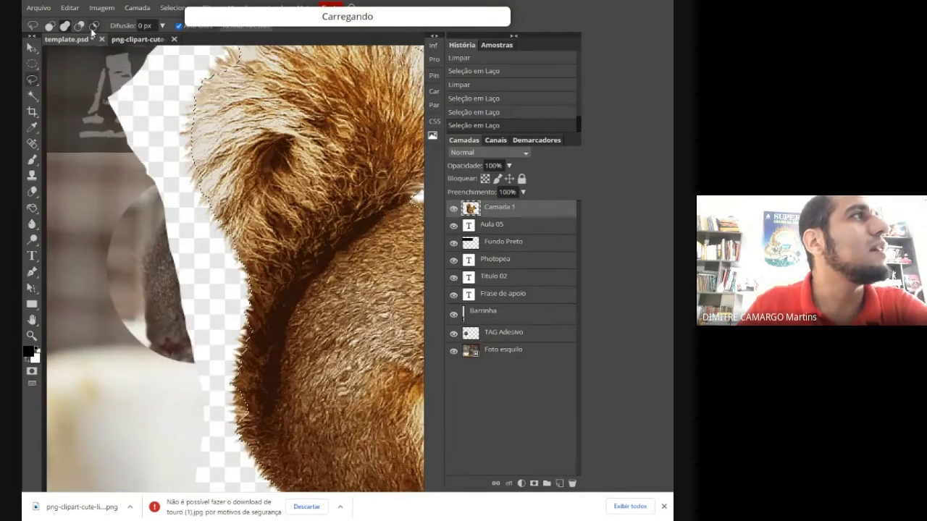
scroll(306, 186, "down", 1)
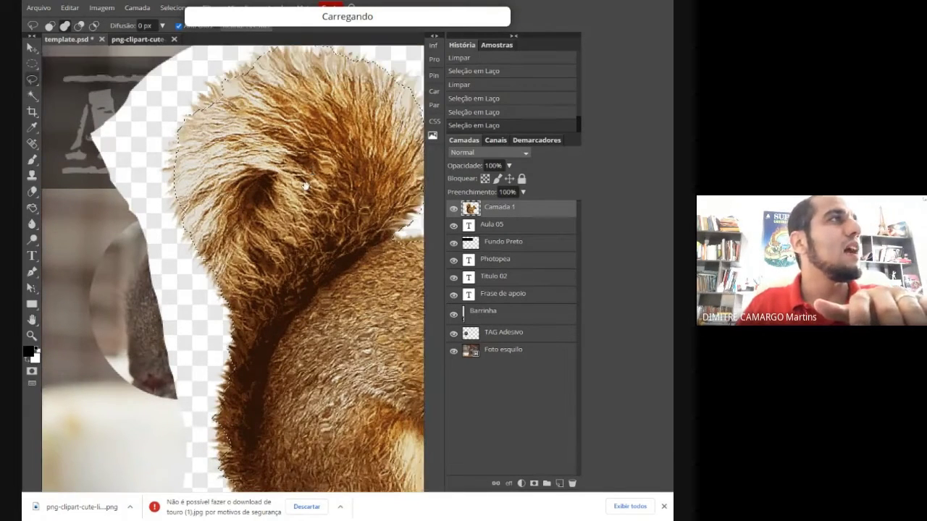
scroll(305, 186, "down", 1)
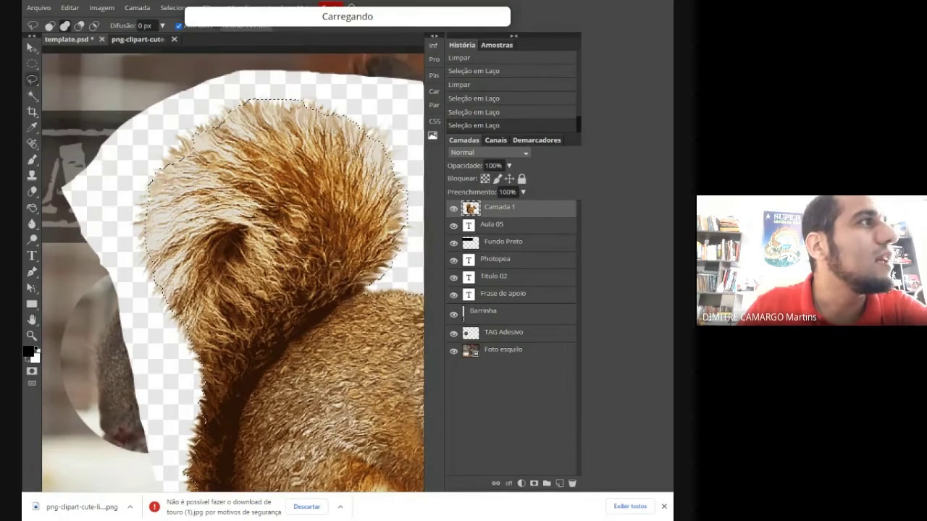
mouse_move(182, 142)
left_mouse_down()
mouse_move(166, 173)
mouse_move(192, 174)
mouse_move(217, 147)
left_mouse_up()
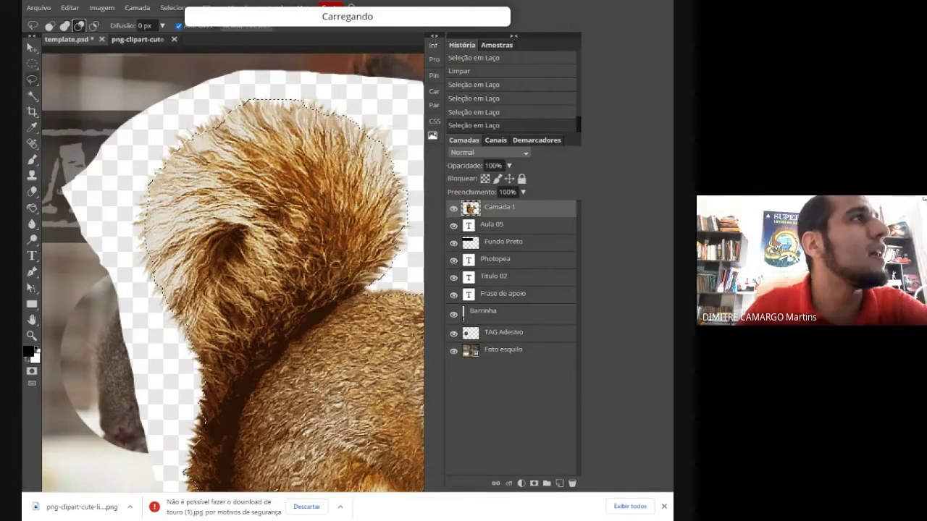
Subtract the excess areas above the tail and beneath the squirrel's chin from the selection with the freehand Lasso
mouse_move(295, 108)
left_mouse_down()
mouse_move(258, 102)
mouse_move(253, 92)
mouse_move(295, 81)
left_mouse_up()
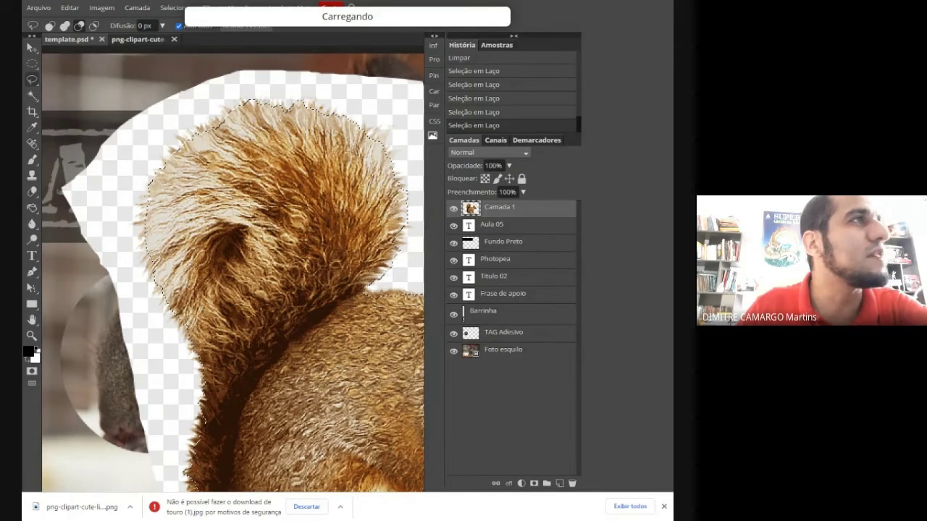
left_click_drag(343, 160, 168, 120)
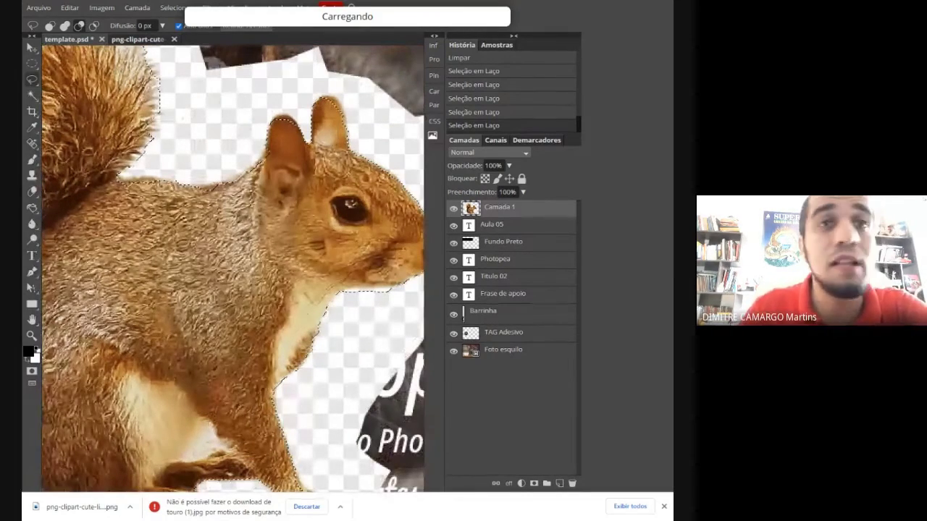
left_click(65, 26)
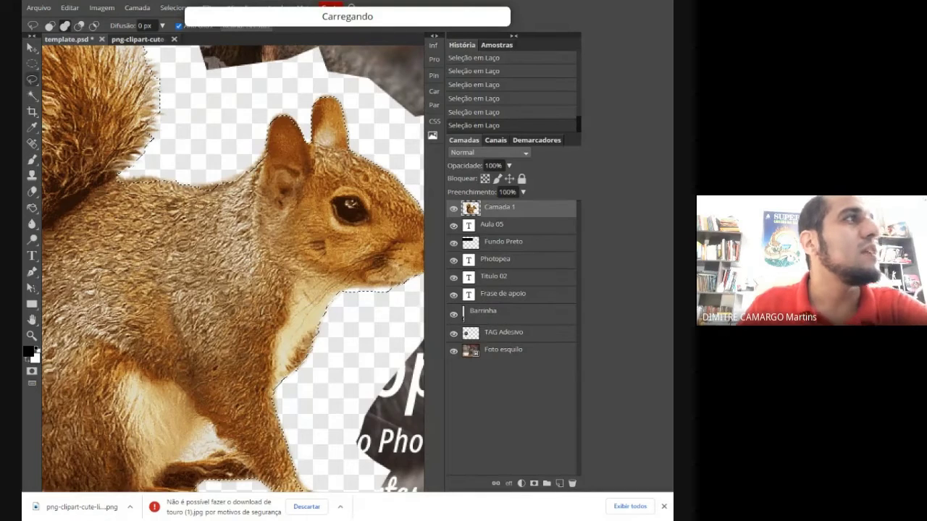
left_click_drag(337, 181, 252, 132)
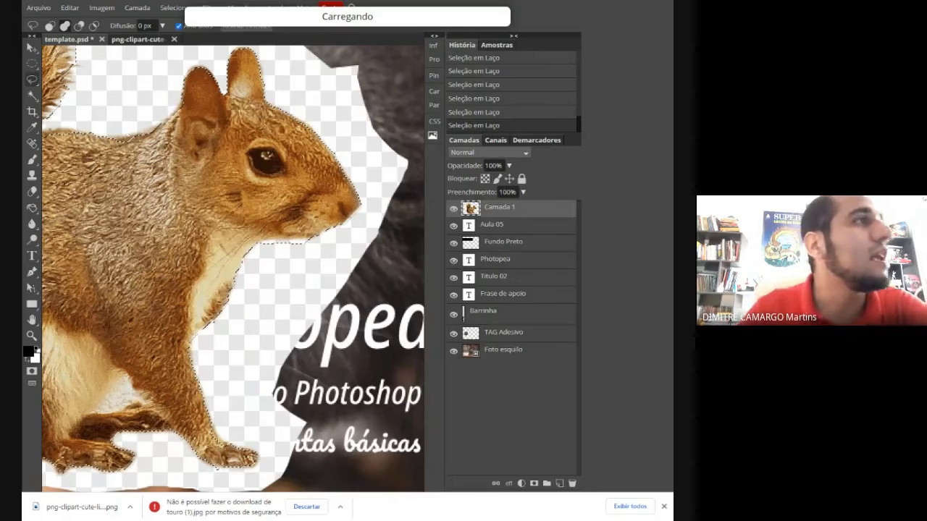
left_click(79, 26)
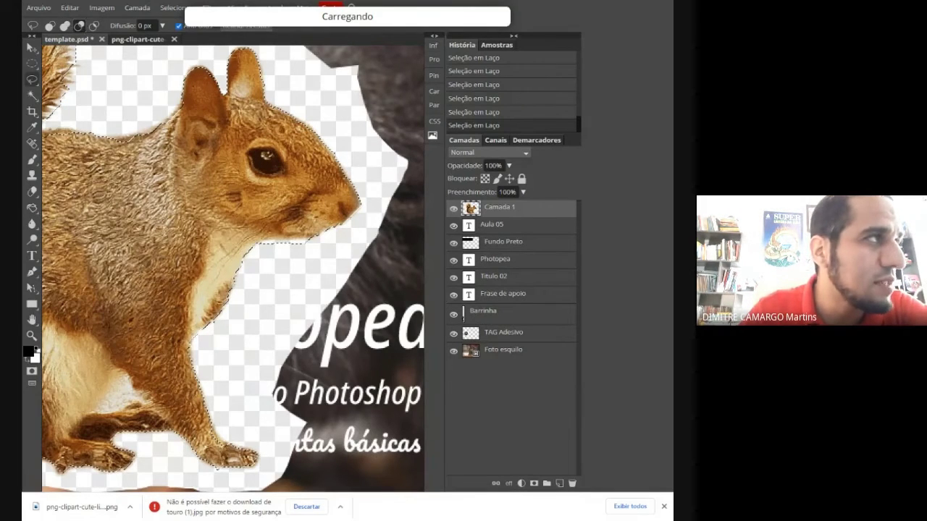
mouse_move(317, 245)
left_mouse_down()
mouse_move(293, 264)
mouse_move(259, 244)
left_mouse_up()
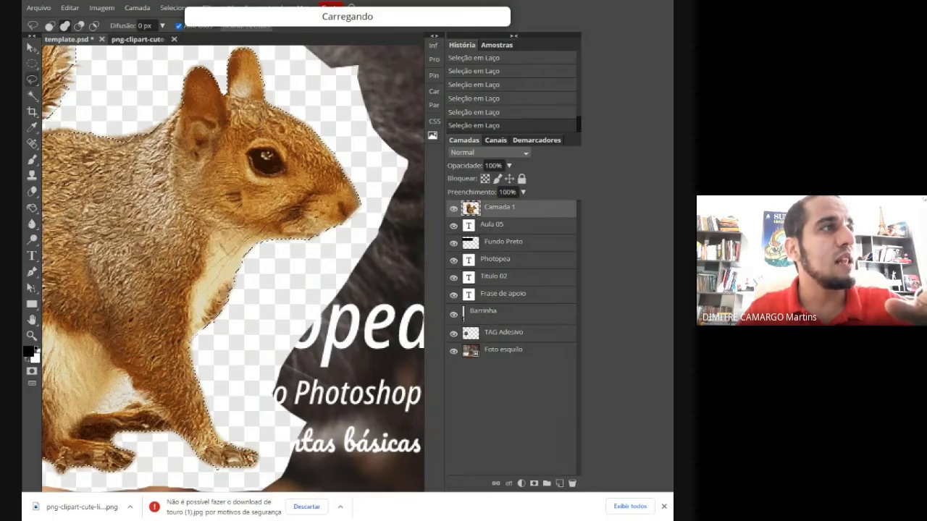
Return the Lasso to new-selection mode and copy the selected squirrel onto its own layer
key("alt")
key("alt")
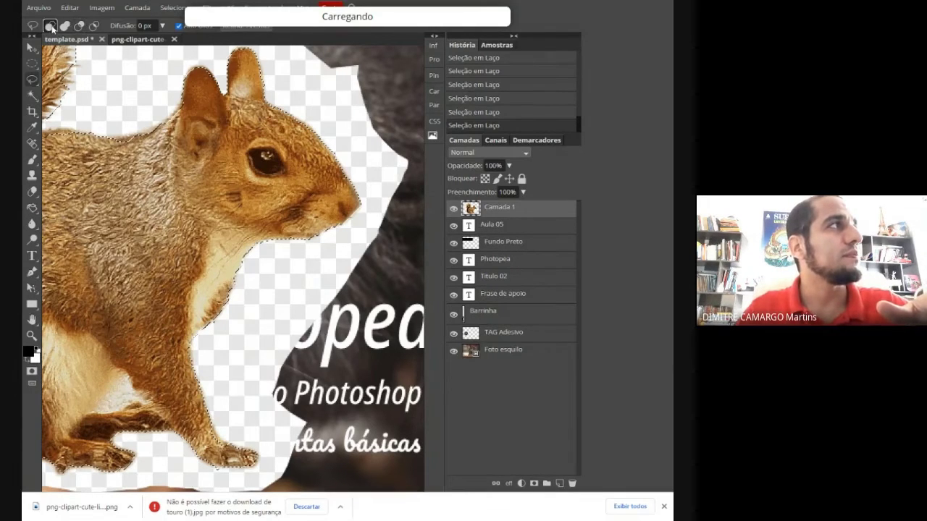
key("alt")
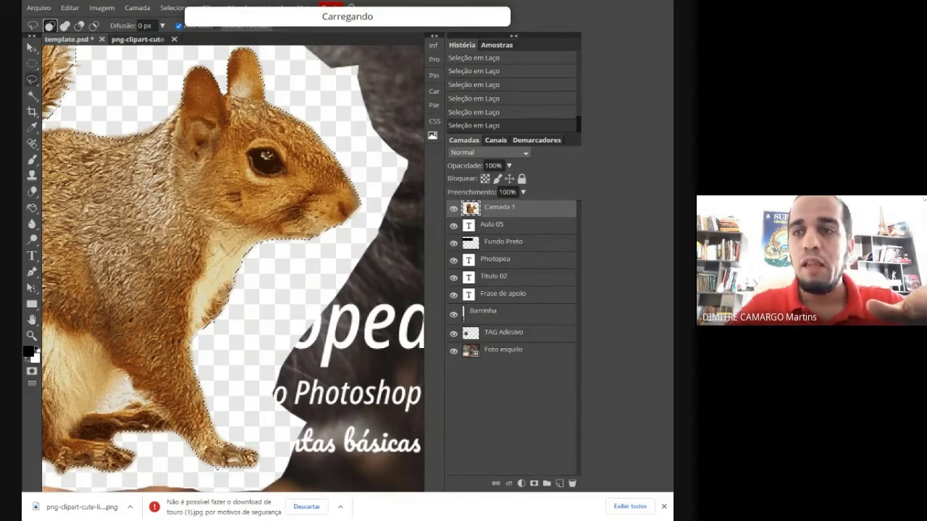
key("ctrl+minus")
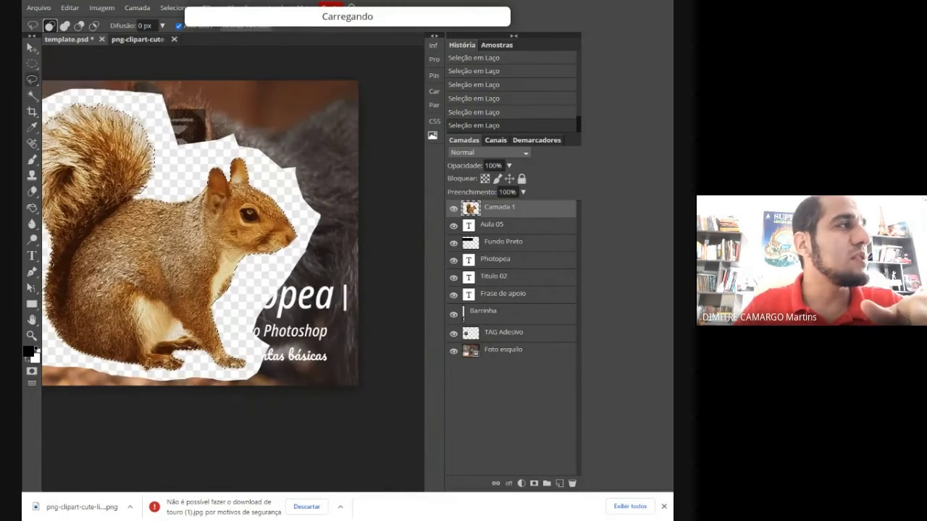
scroll(232, 237, "left", 3)
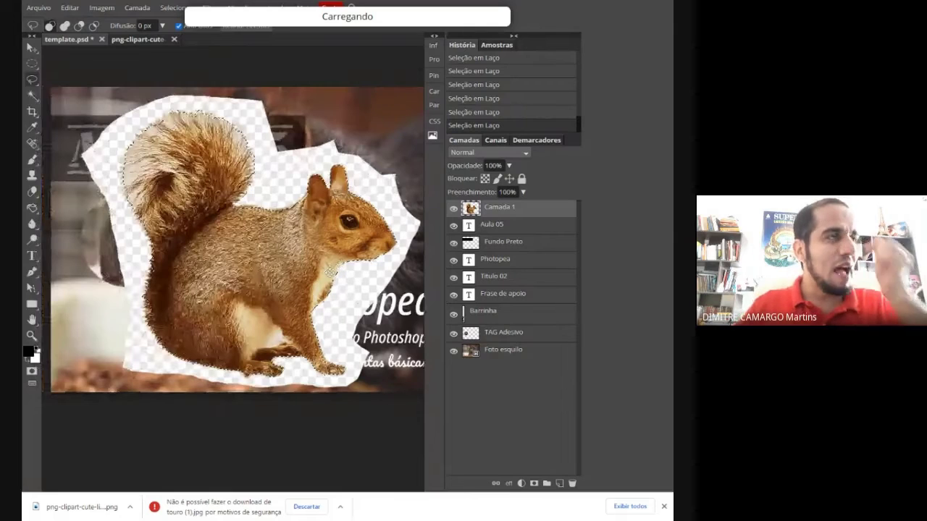
key("ctrl+minus")
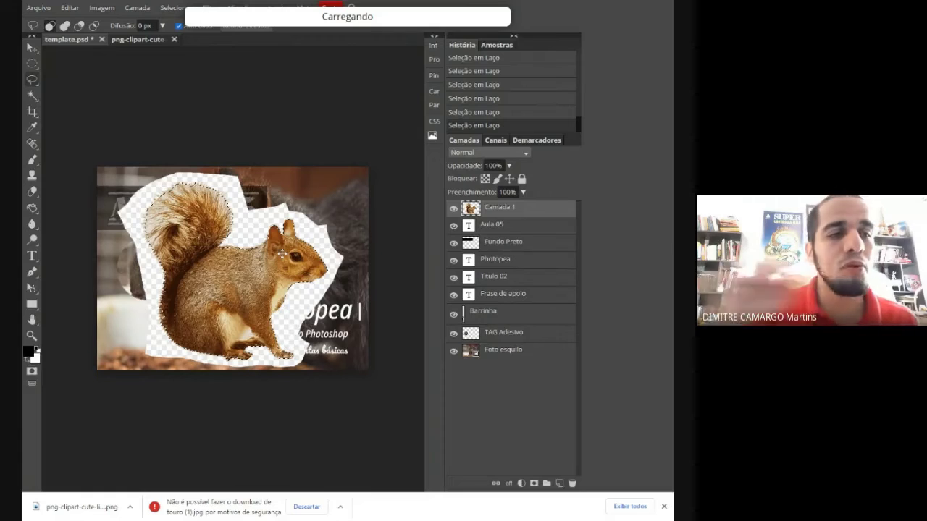
key("ctrl+j")
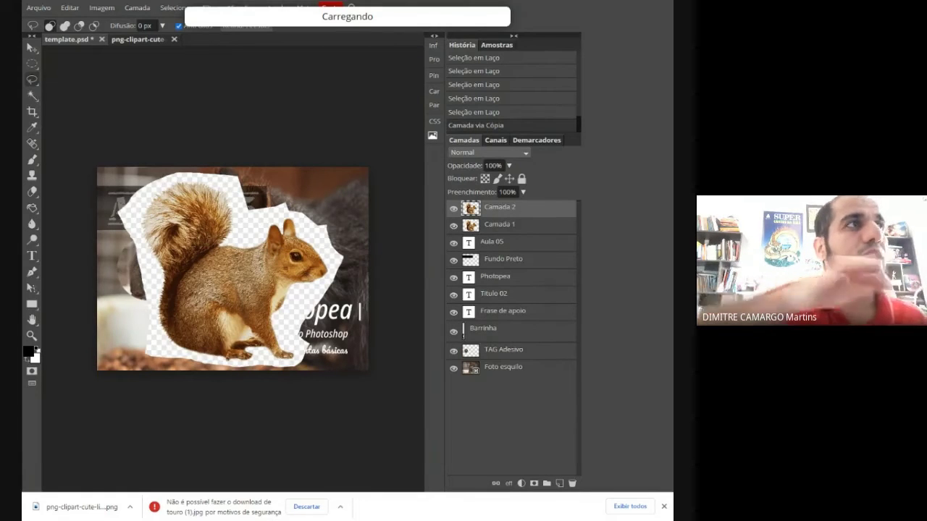
Rename the copied squirrel layer as esquilo
double_click(495, 210)
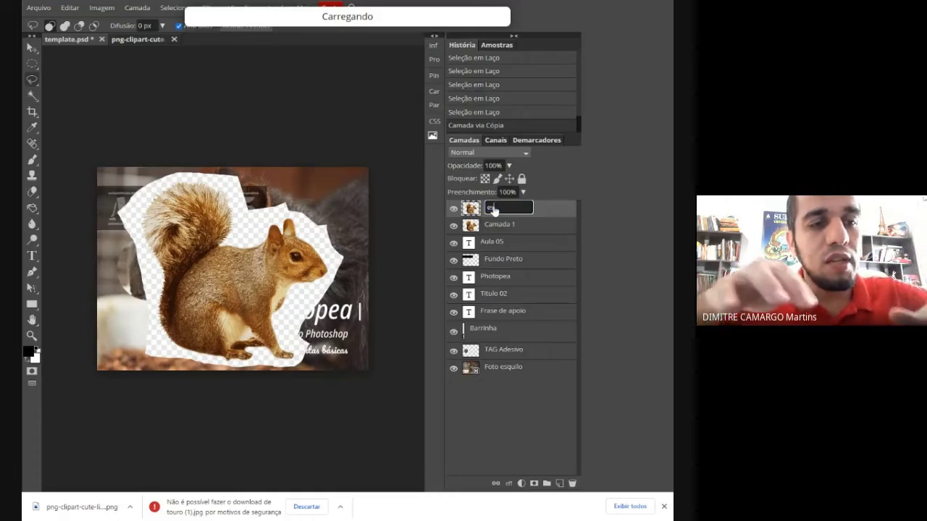
type("esquilo")
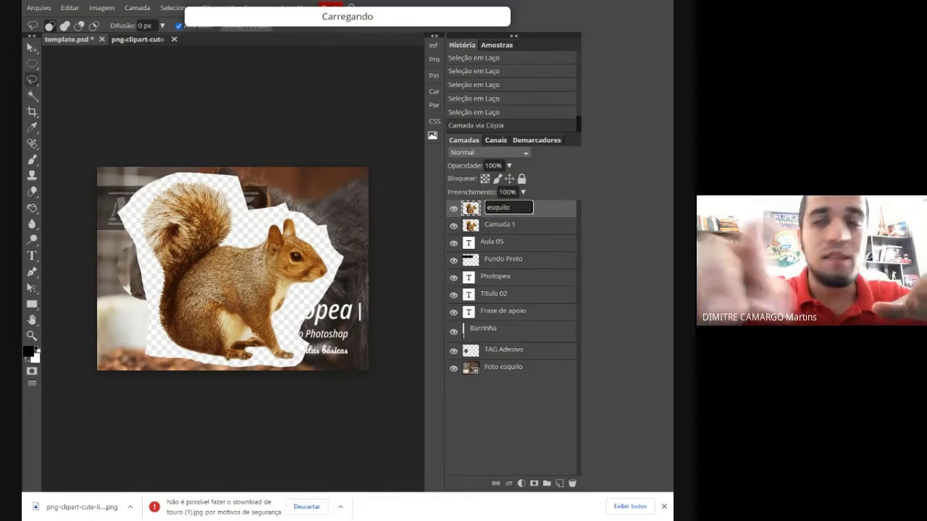
key("Return")
Hide and delete the Camada 1 layer, and move the squirrel cutout slightly up and to the right
left_click(454, 228)
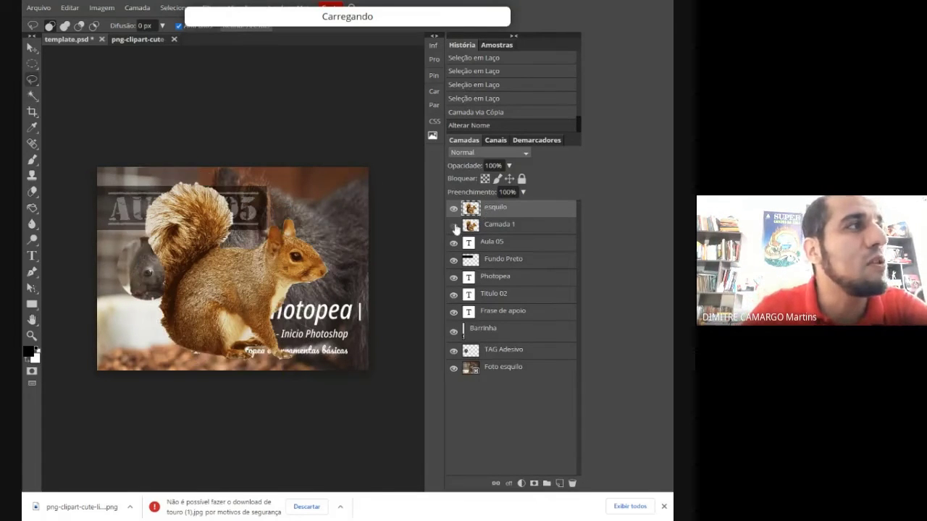
left_click(497, 228)
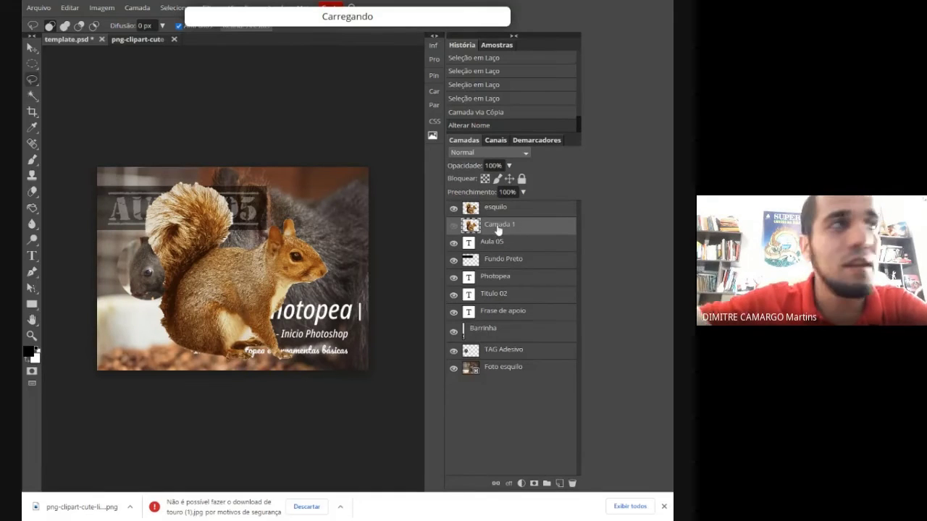
key("Delete")
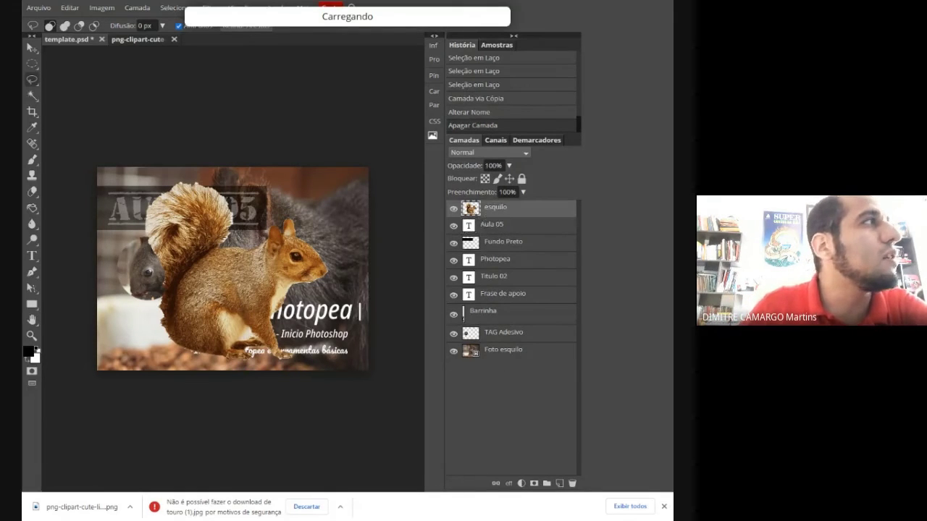
key("v")
mouse_move(270, 284)
left_mouse_down()
mouse_move(243, 248)
mouse_move(247, 238)
mouse_move(286, 253)
mouse_move(278, 281)
left_mouse_up()
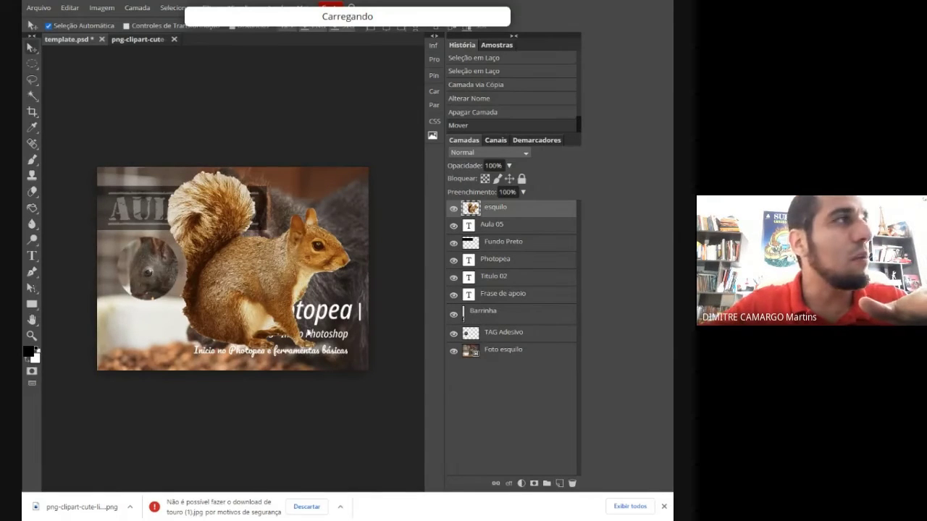
Clear two patches of white fringe along the tail's right edge with the freehand Lasso and deselect
key("ctrl+plus")
key("ctrl+plus")
key("ctrl+plus")
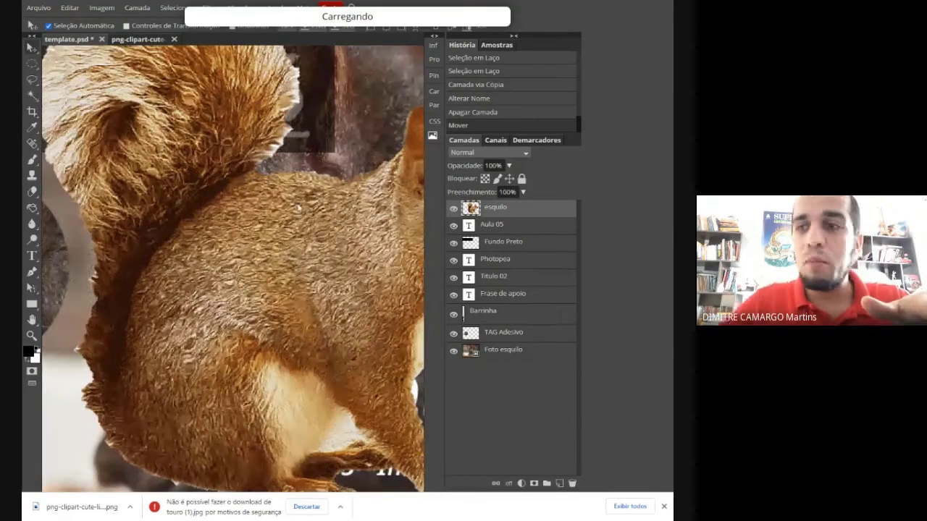
scroll(286, 208, "up", 4)
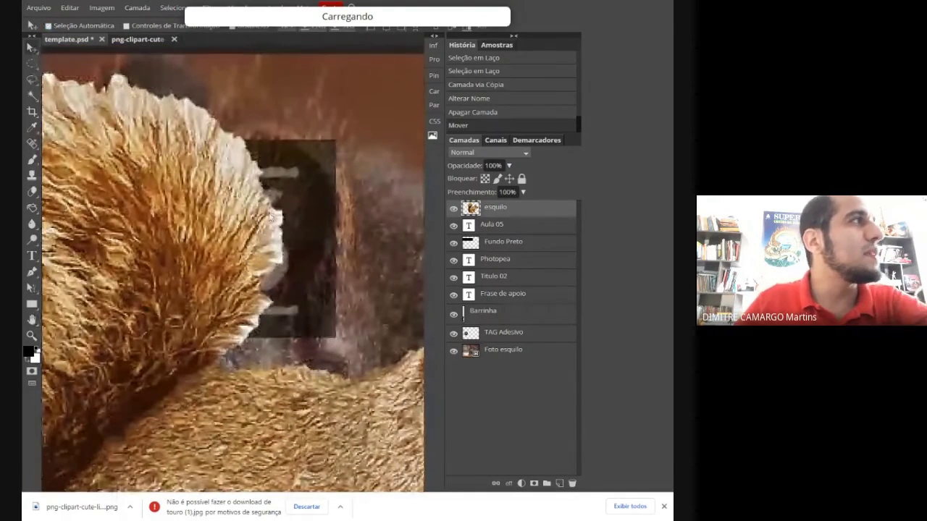
left_click(32, 80)
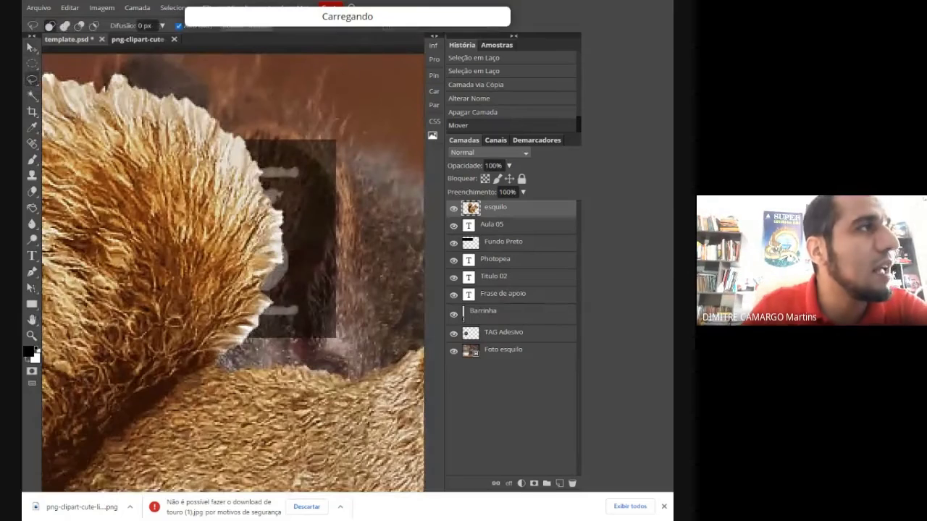
mouse_move(276, 221)
left_mouse_down()
mouse_move(280, 259)
mouse_move(325, 253)
left_mouse_up()
key("Delete")
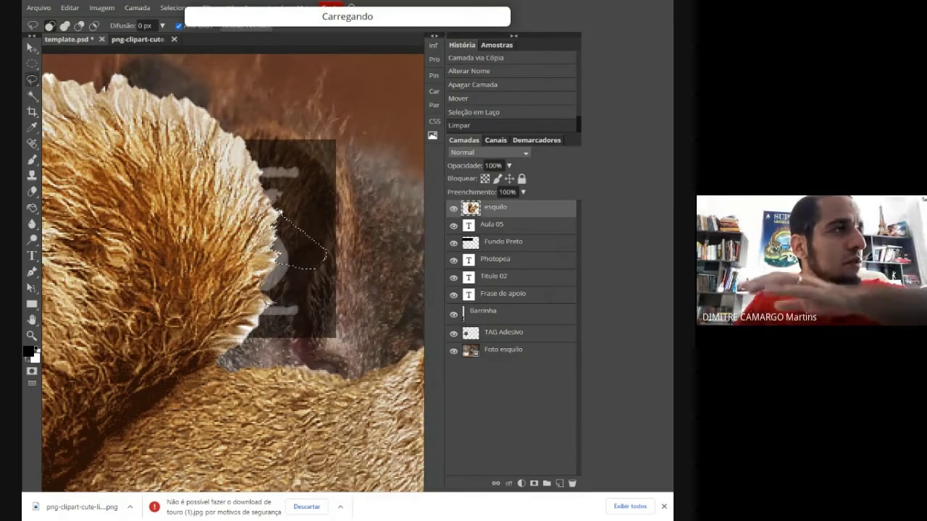
mouse_move(244, 332)
left_mouse_down()
mouse_move(265, 304)
mouse_move(307, 313)
mouse_move(243, 341)
left_mouse_up()
key("Delete")
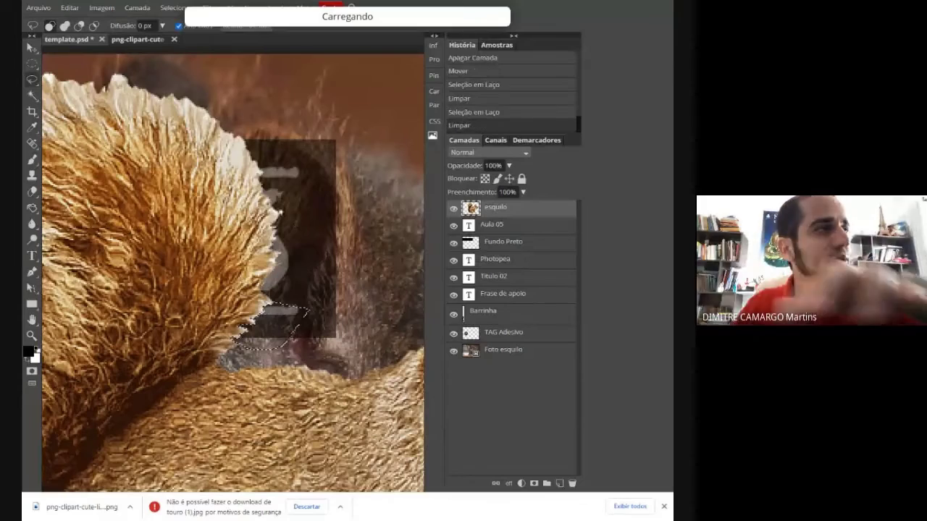
key("ctrl+d")
Clear the white fringe along the squirrel's forehead, nose and chin with the freehand Lasso and deselect
key("ctrl+minus")
key("ctrl+minus")
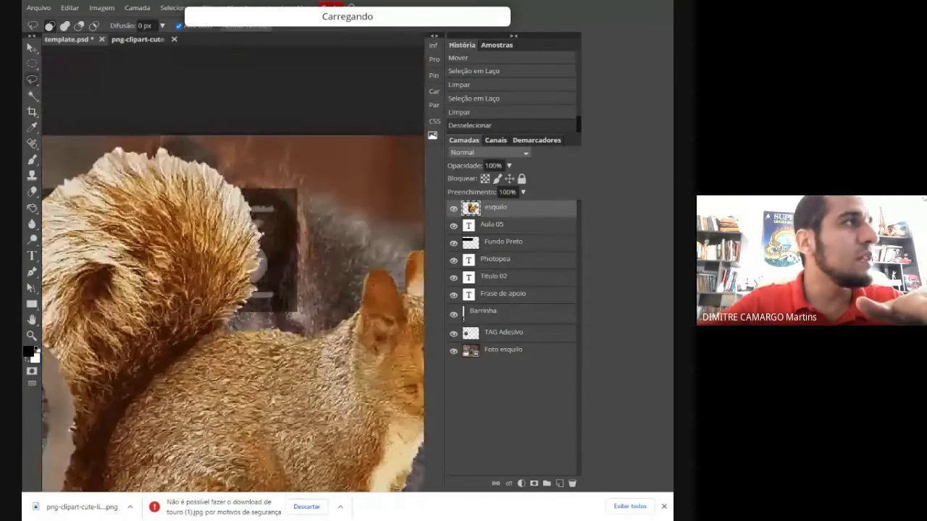
left_click_drag(344, 329, 279, 518)
scroll(326, 241, "down", 8)
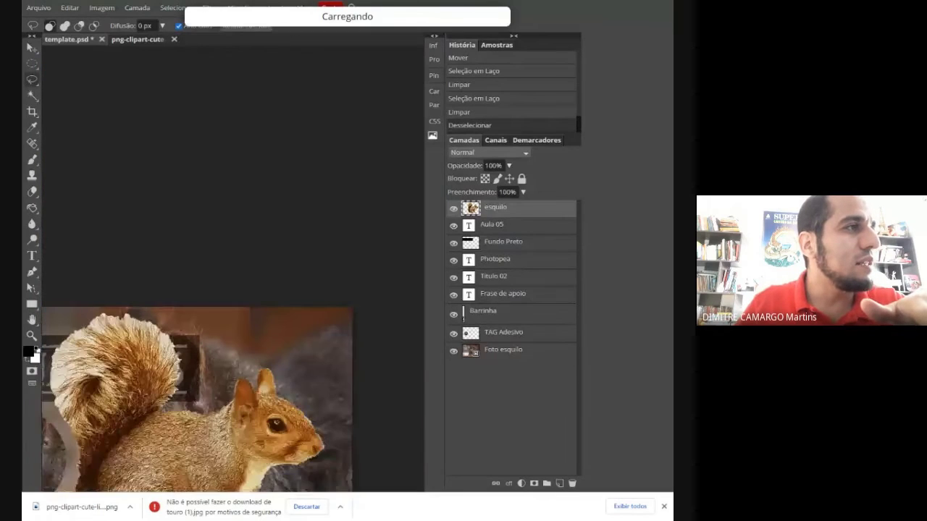
scroll(320, 181, "up", 2)
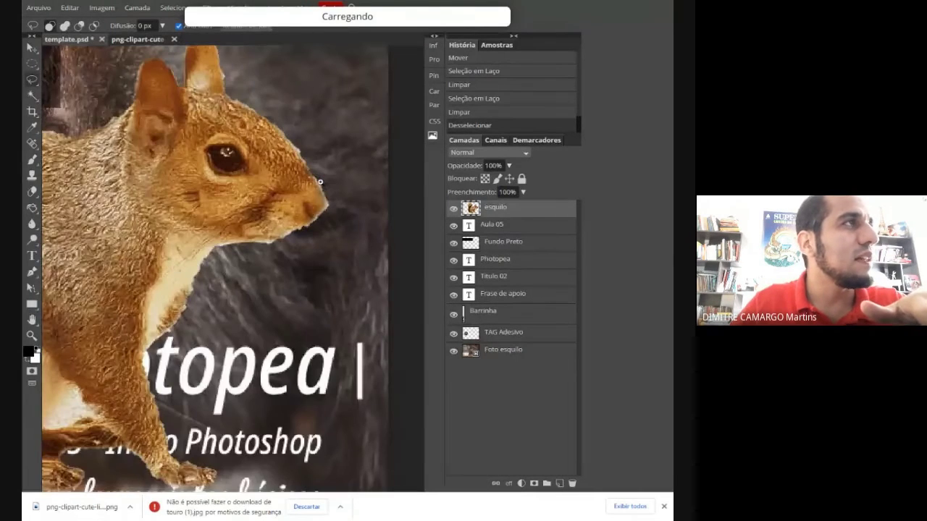
scroll(320, 181, "up", 2)
left_click_drag(265, 103, 288, 135)
key("Delete")
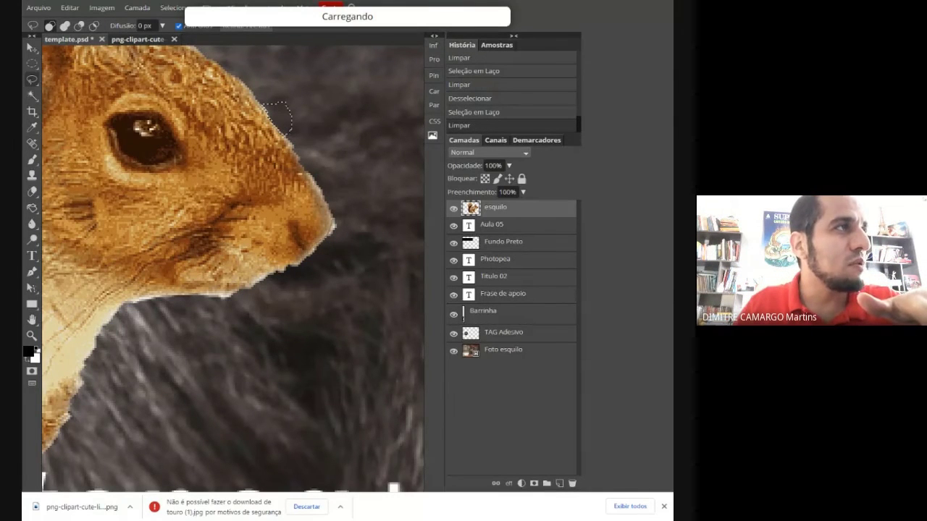
mouse_move(283, 268)
left_mouse_down()
mouse_move(215, 293)
mouse_move(131, 299)
mouse_move(214, 319)
mouse_move(356, 131)
mouse_move(335, 217)
left_mouse_up()
key("Delete")
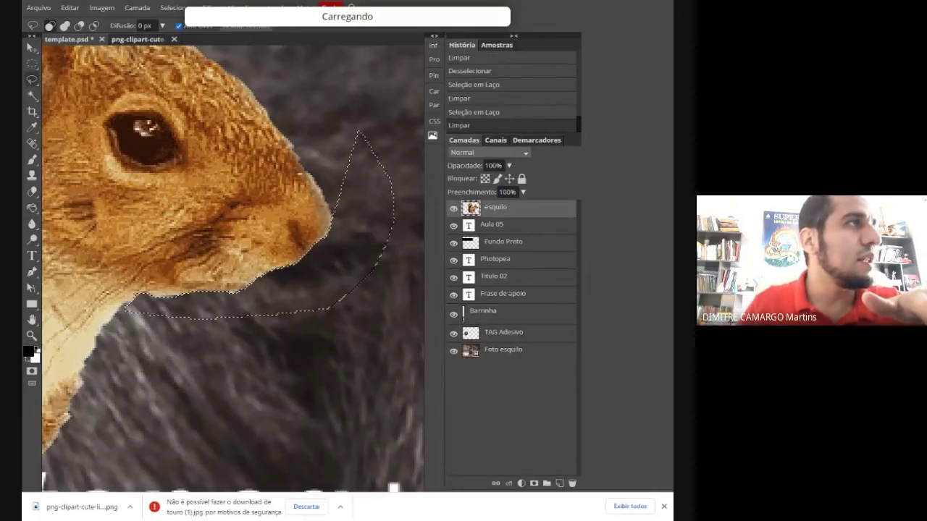
key("ctrl+d")
Move the cleaned squirrel cutout slightly down and to the left on the composition
key("ctrl+minus")
key("ctrl+minus")
key("ctrl+minus")
key("ctrl+minus")
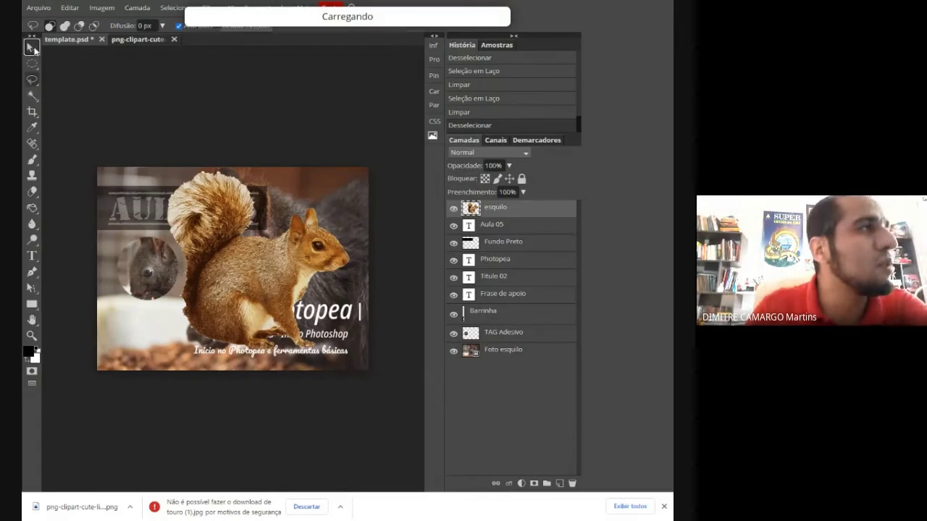
key("v")
mouse_move(273, 278)
left_mouse_down()
mouse_move(258, 272)
mouse_move(228, 331)
mouse_move(262, 283)
left_mouse_up()
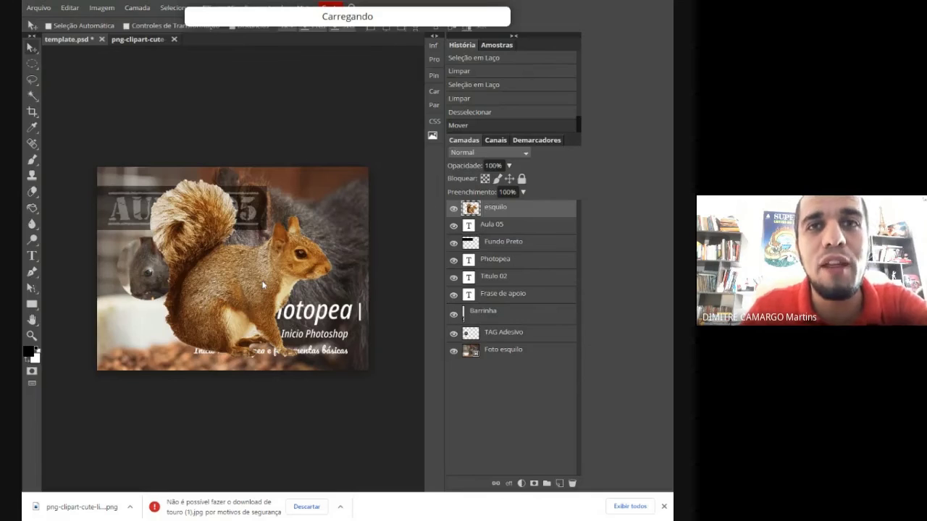
mouse_move(264, 285)
left_mouse_down()
mouse_move(260, 275)
mouse_move(249, 288)
left_mouse_up()
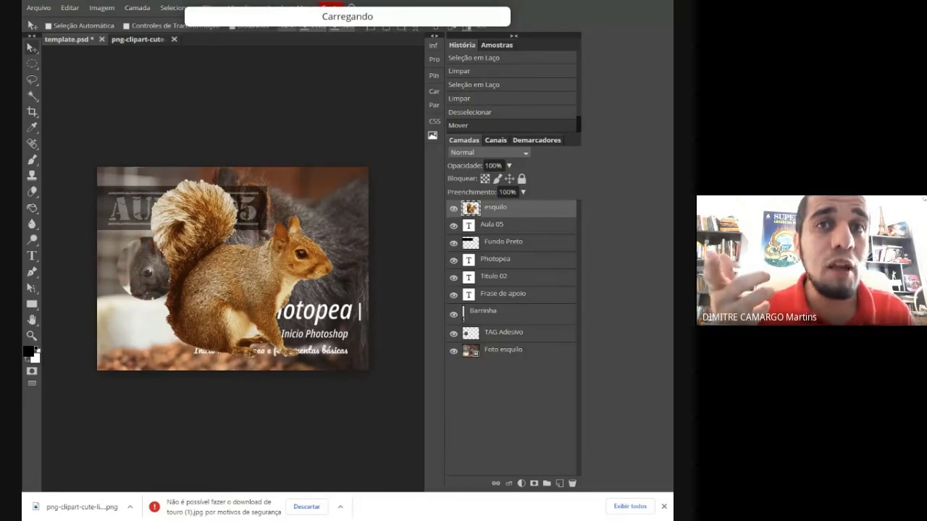
Scale the squirrel down to about 48% with Free Transform and place it in the image's lower-left corner
left_click(49, 26)
key("ctrl+alt+t")
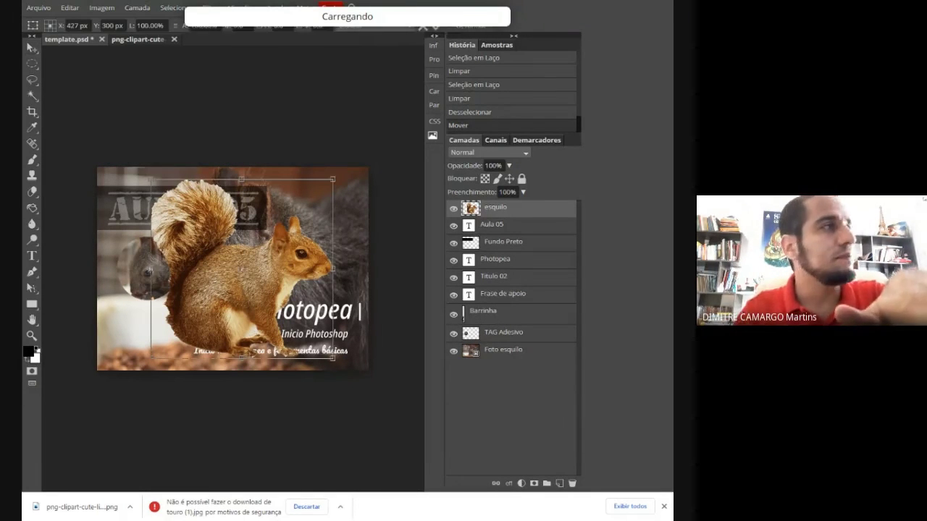
left_click_drag(335, 178, 236, 271)
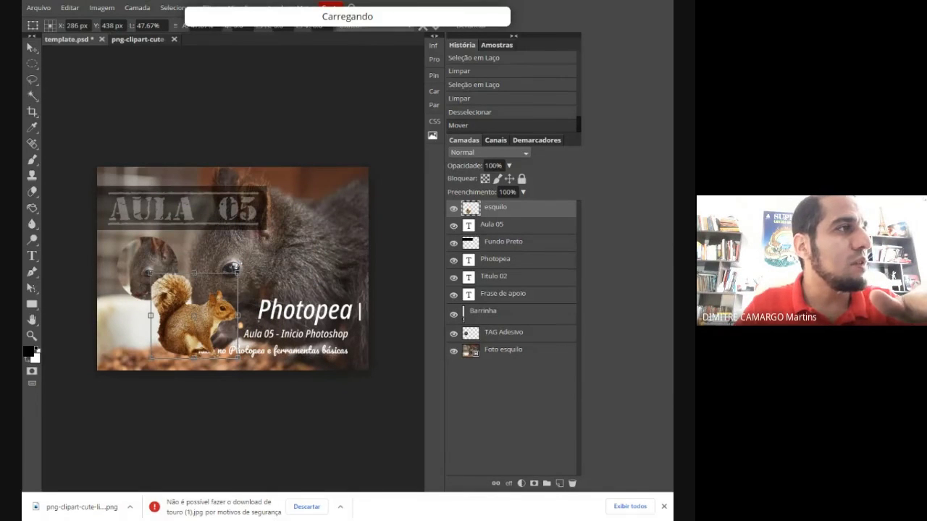
key("Return")
left_click_drag(208, 304, 159, 314)
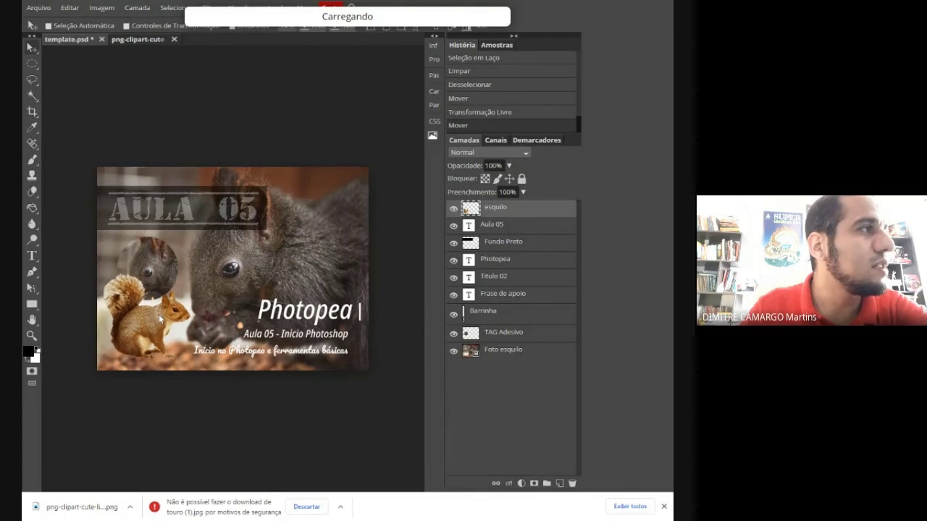